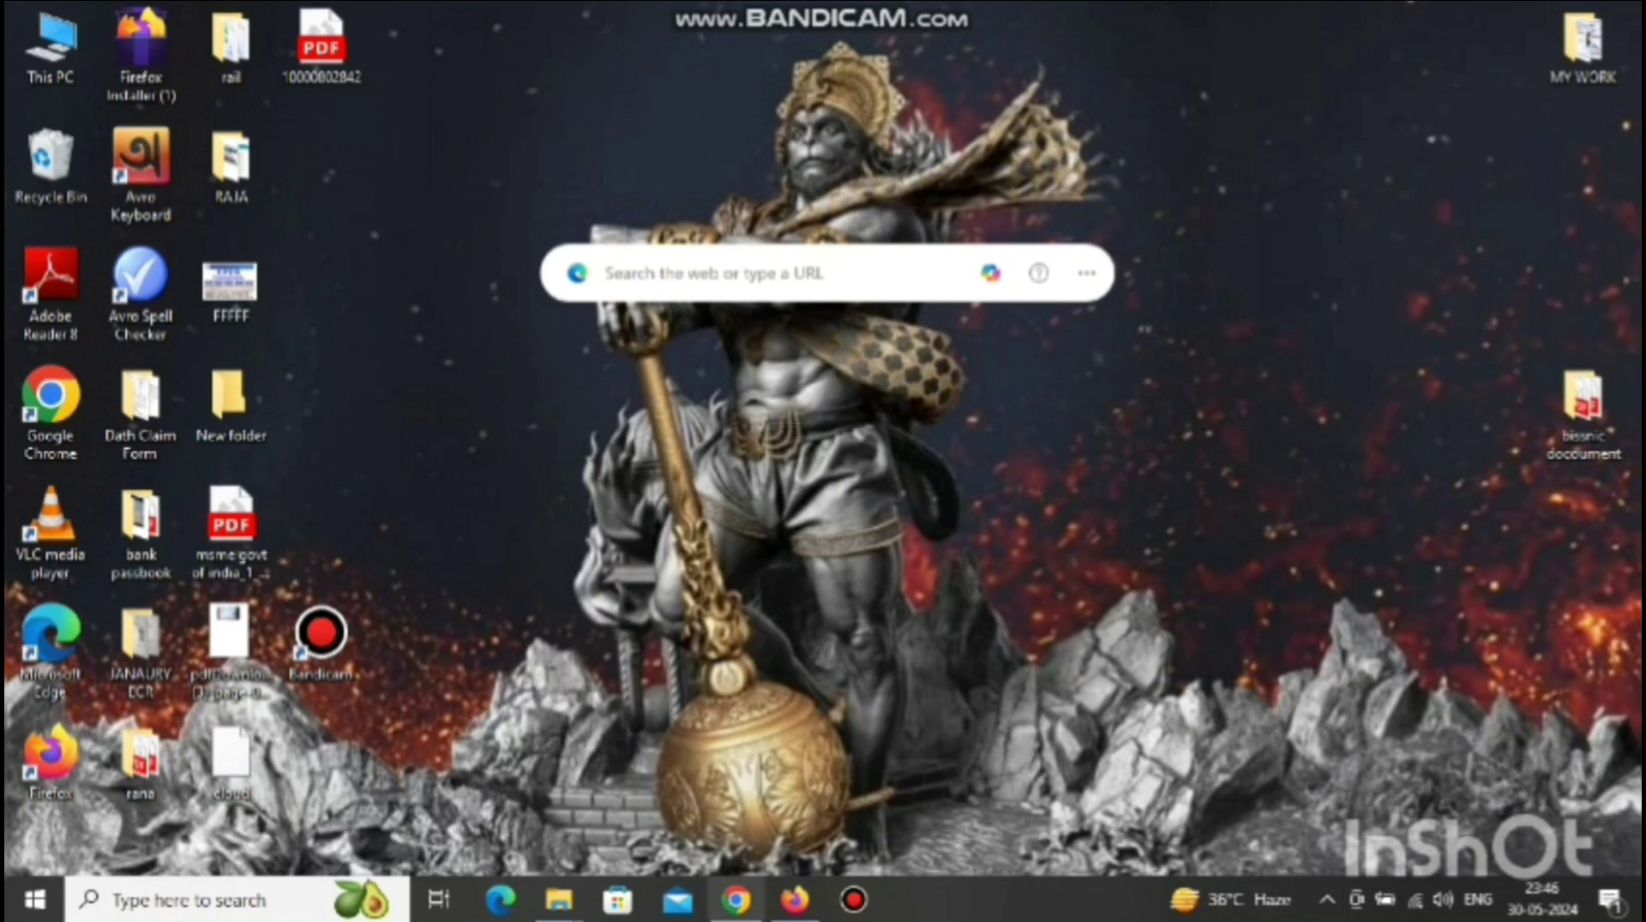
- Open the EPFO member portal in Chrome, dismiss the alert, and go to Know Your UAN
{"action": "left_click", "coordinate": [735, 900]}
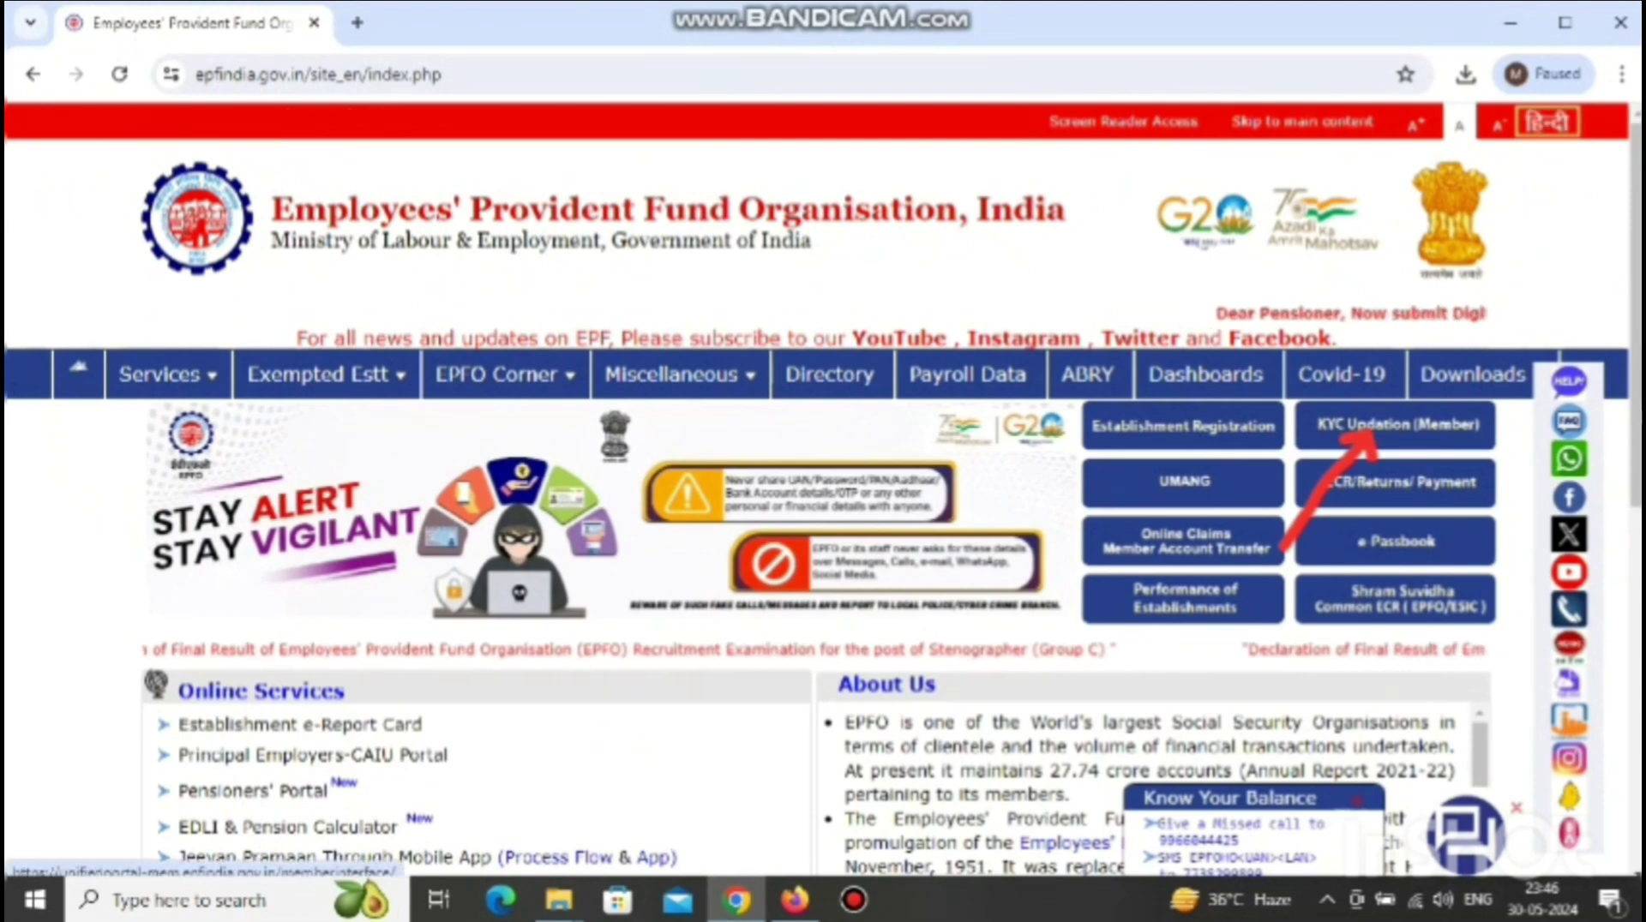
{"action": "left_click", "coordinate": [1372, 428]}
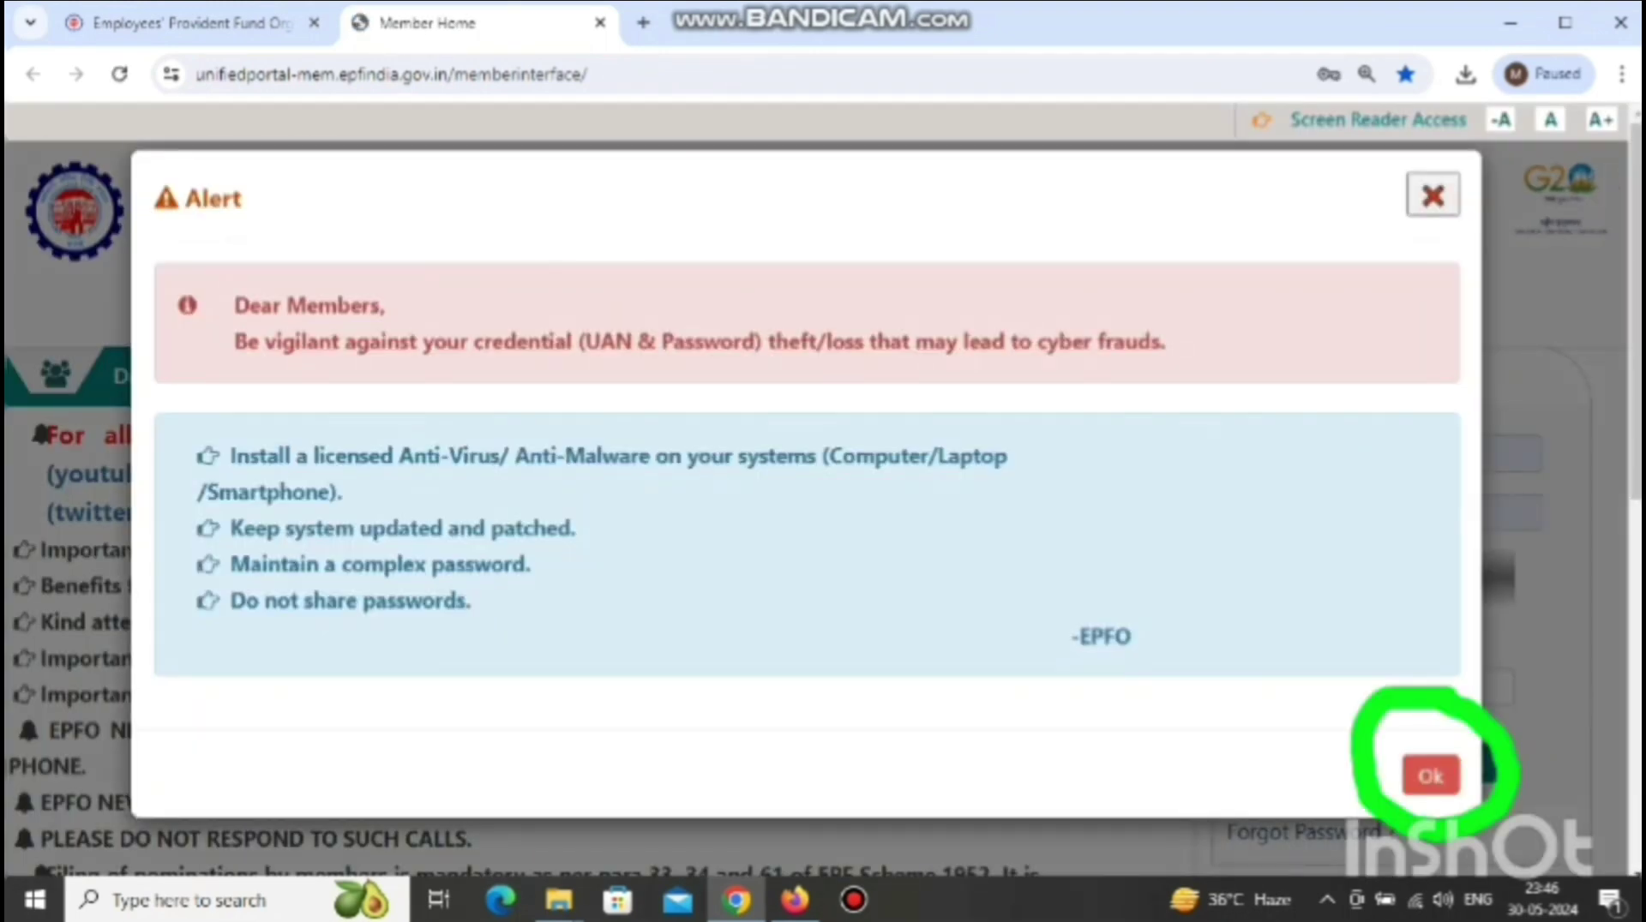
{"action": "key", "text": "Return"}
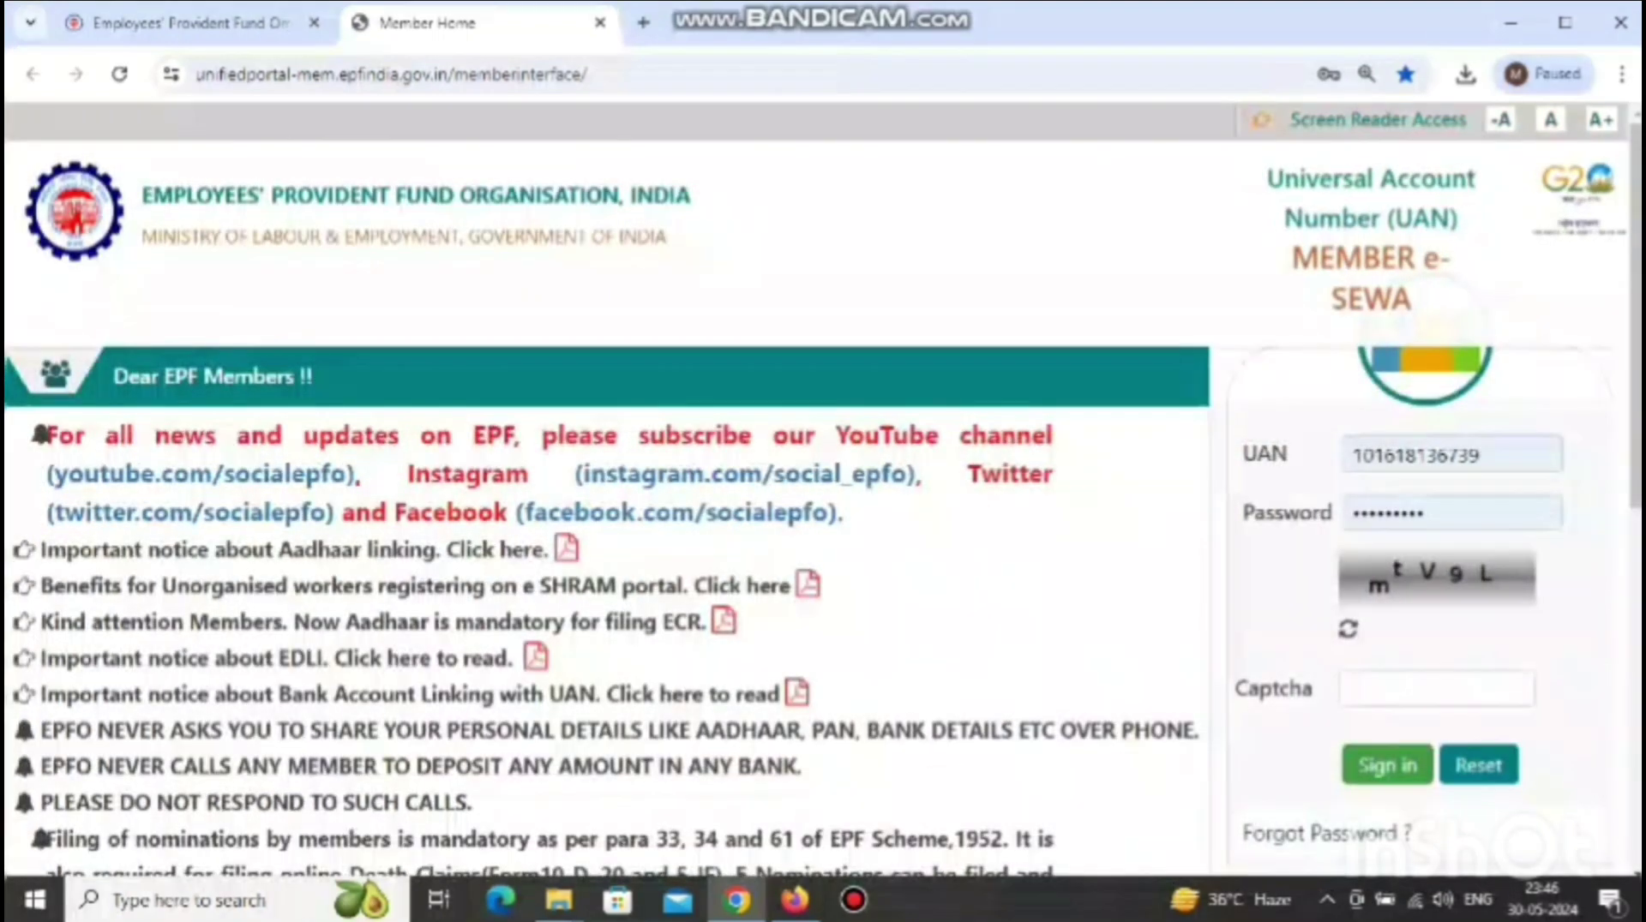
{"action": "scroll", "coordinate": [607, 514], "scroll_direction": "down", "scroll_amount": 5}
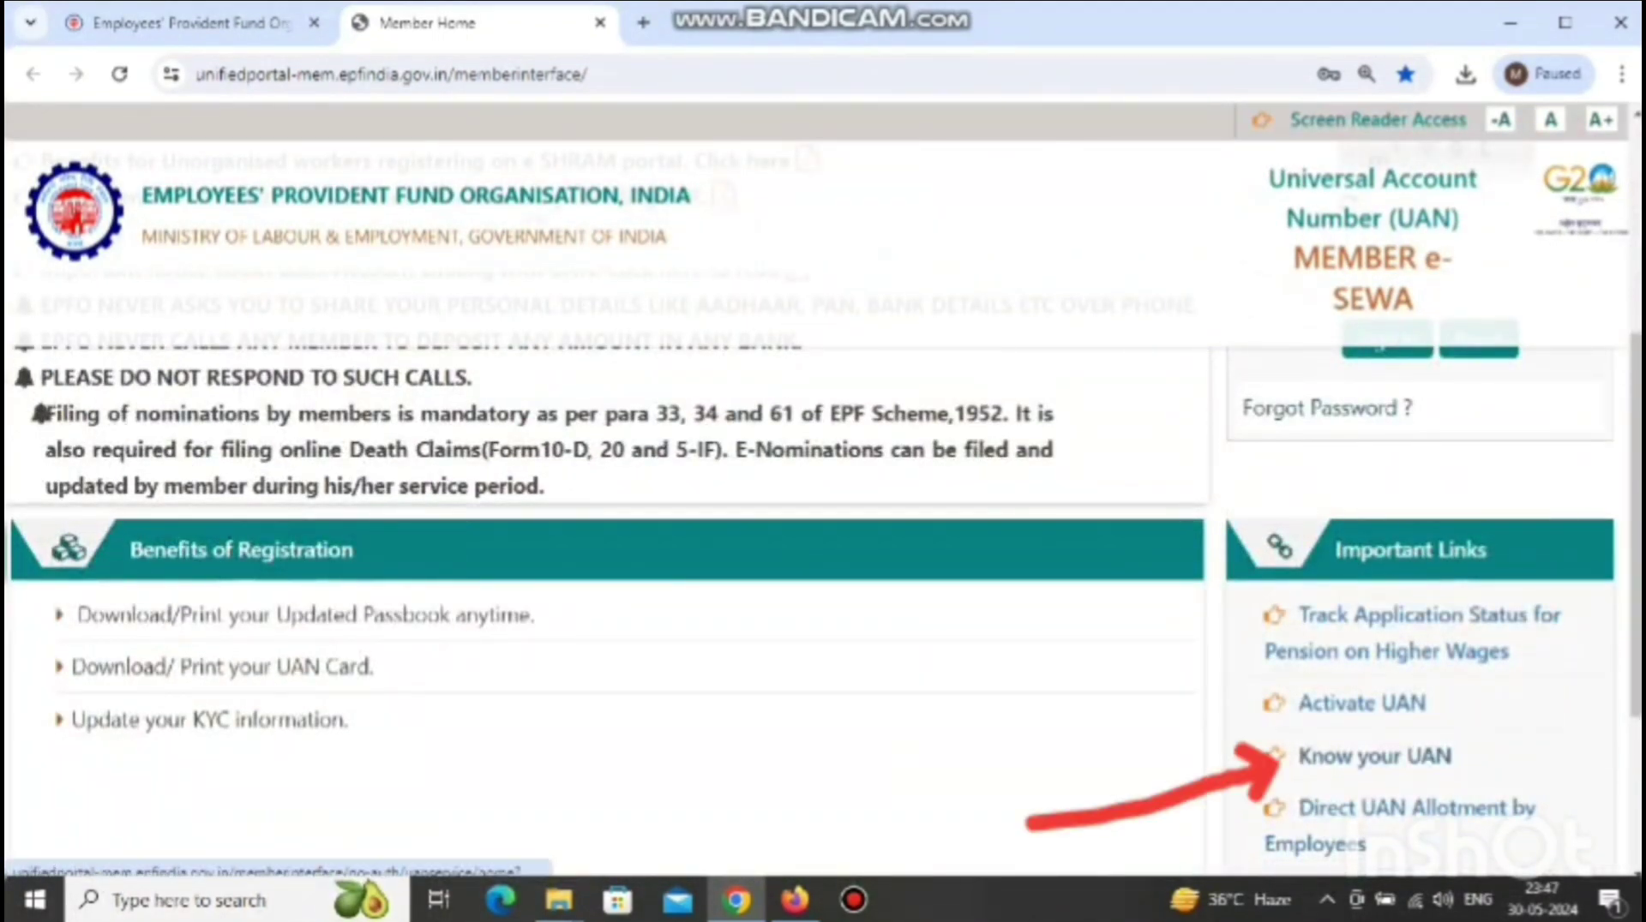
{"action": "left_click", "coordinate": [1374, 756]}
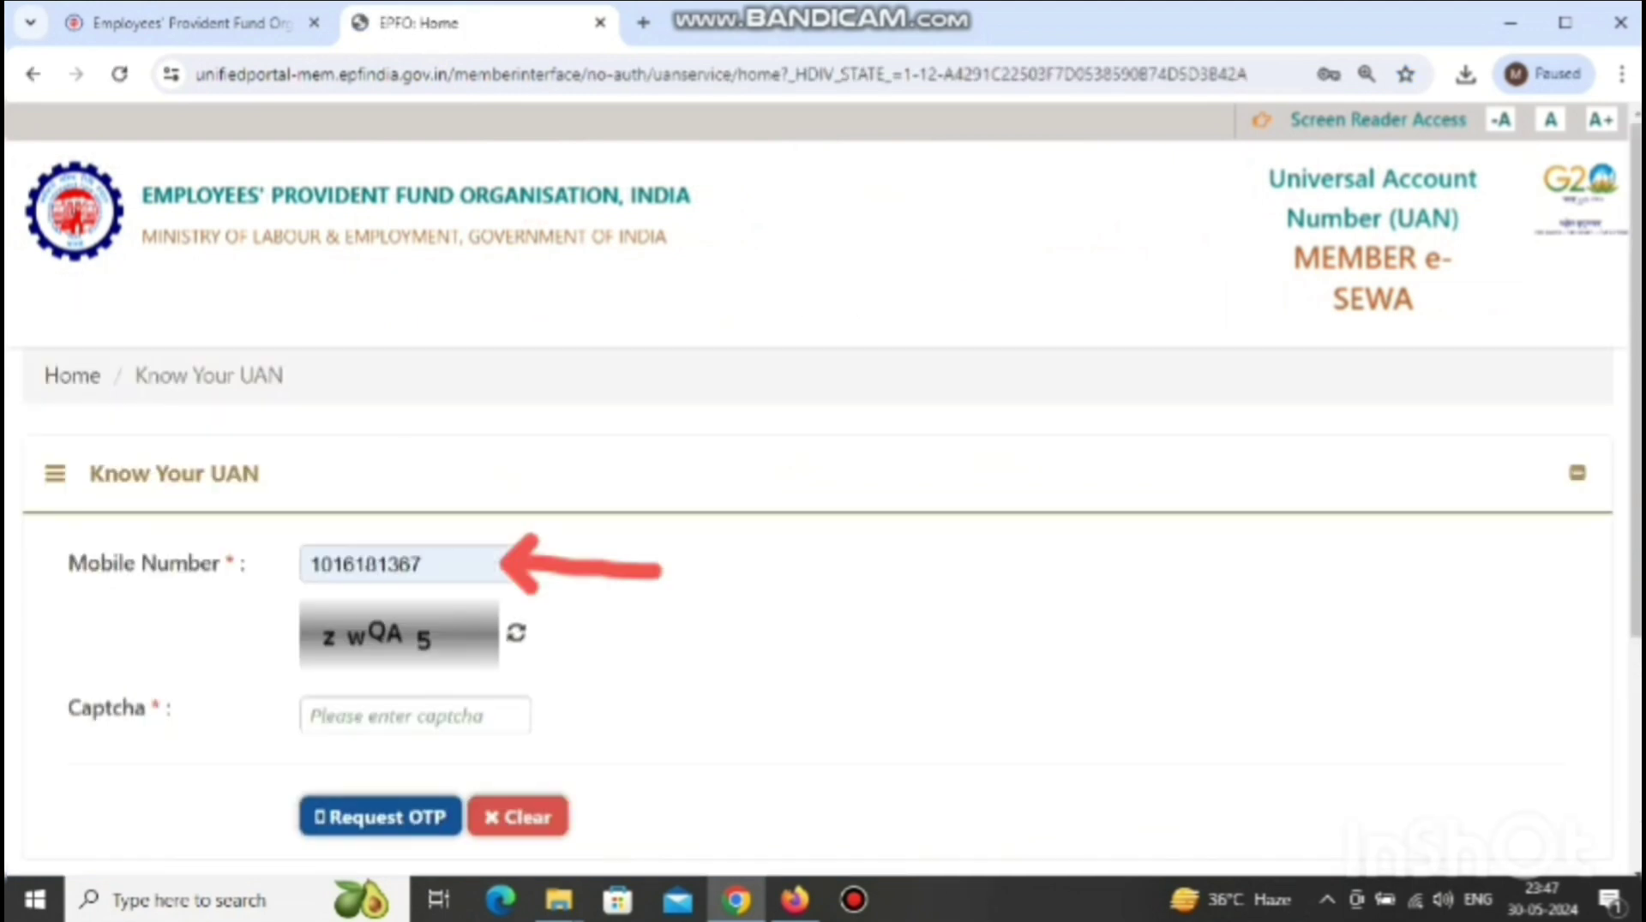
- Replace the prefilled mobile number with the member's number, enter the captcha and request an OTP
{"action": "left_click", "coordinate": [363, 564]}
{"action": "double_click", "coordinate": [363, 564]}
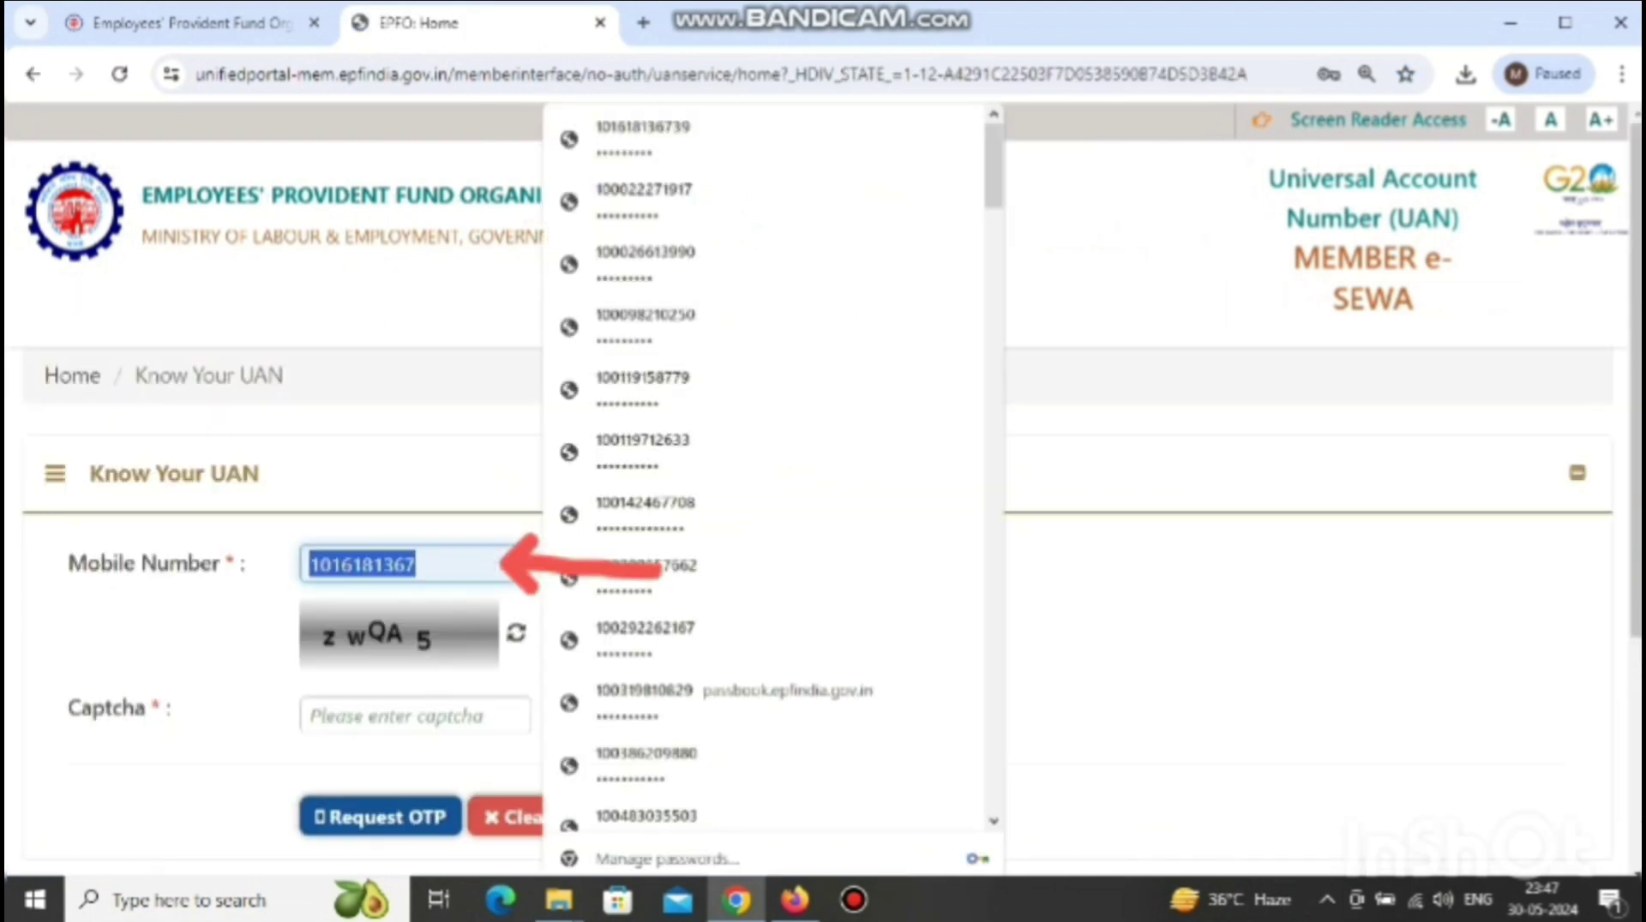
{"action": "key", "text": "BackSpace"}
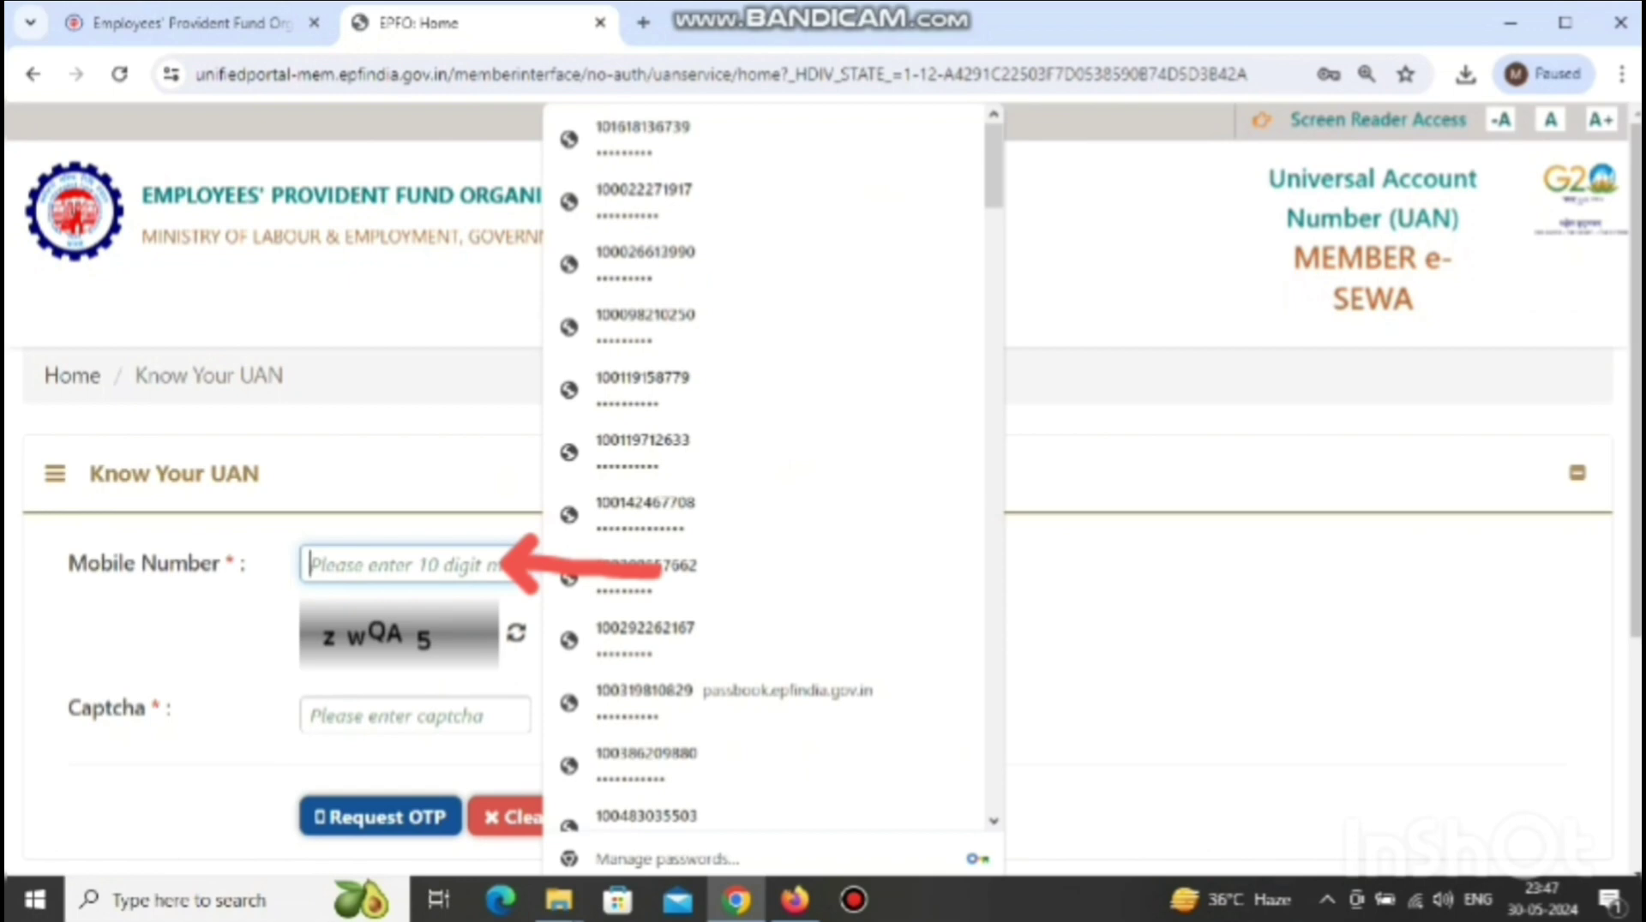
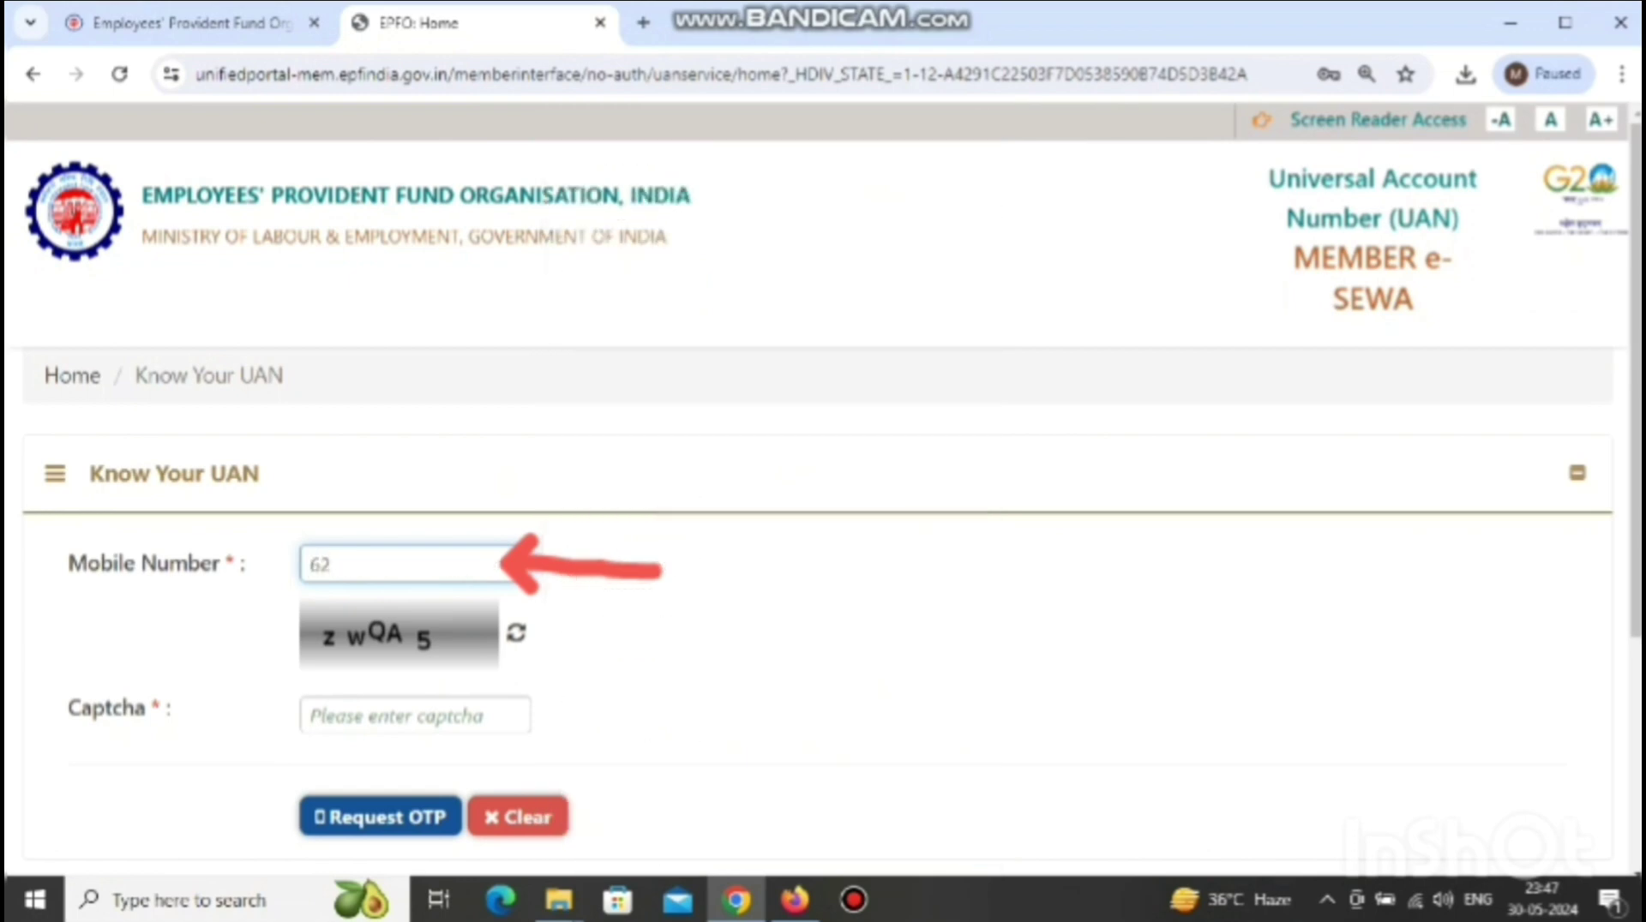
{"action": "left_click", "coordinate": [386, 716]}
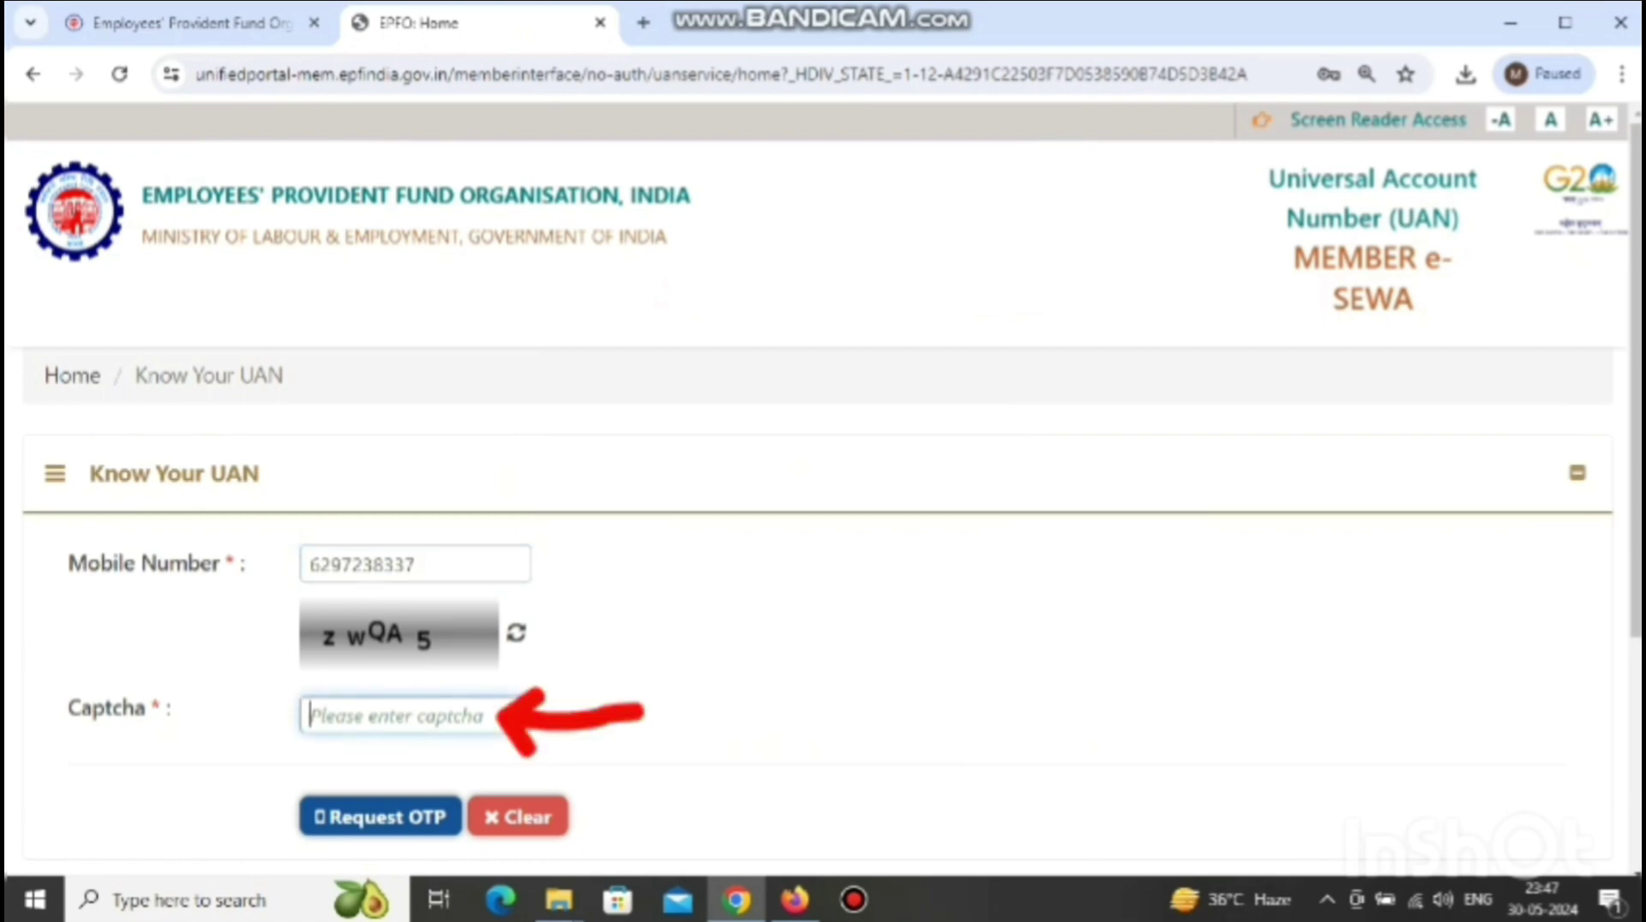
{"action": "type", "text": "zwQA"}
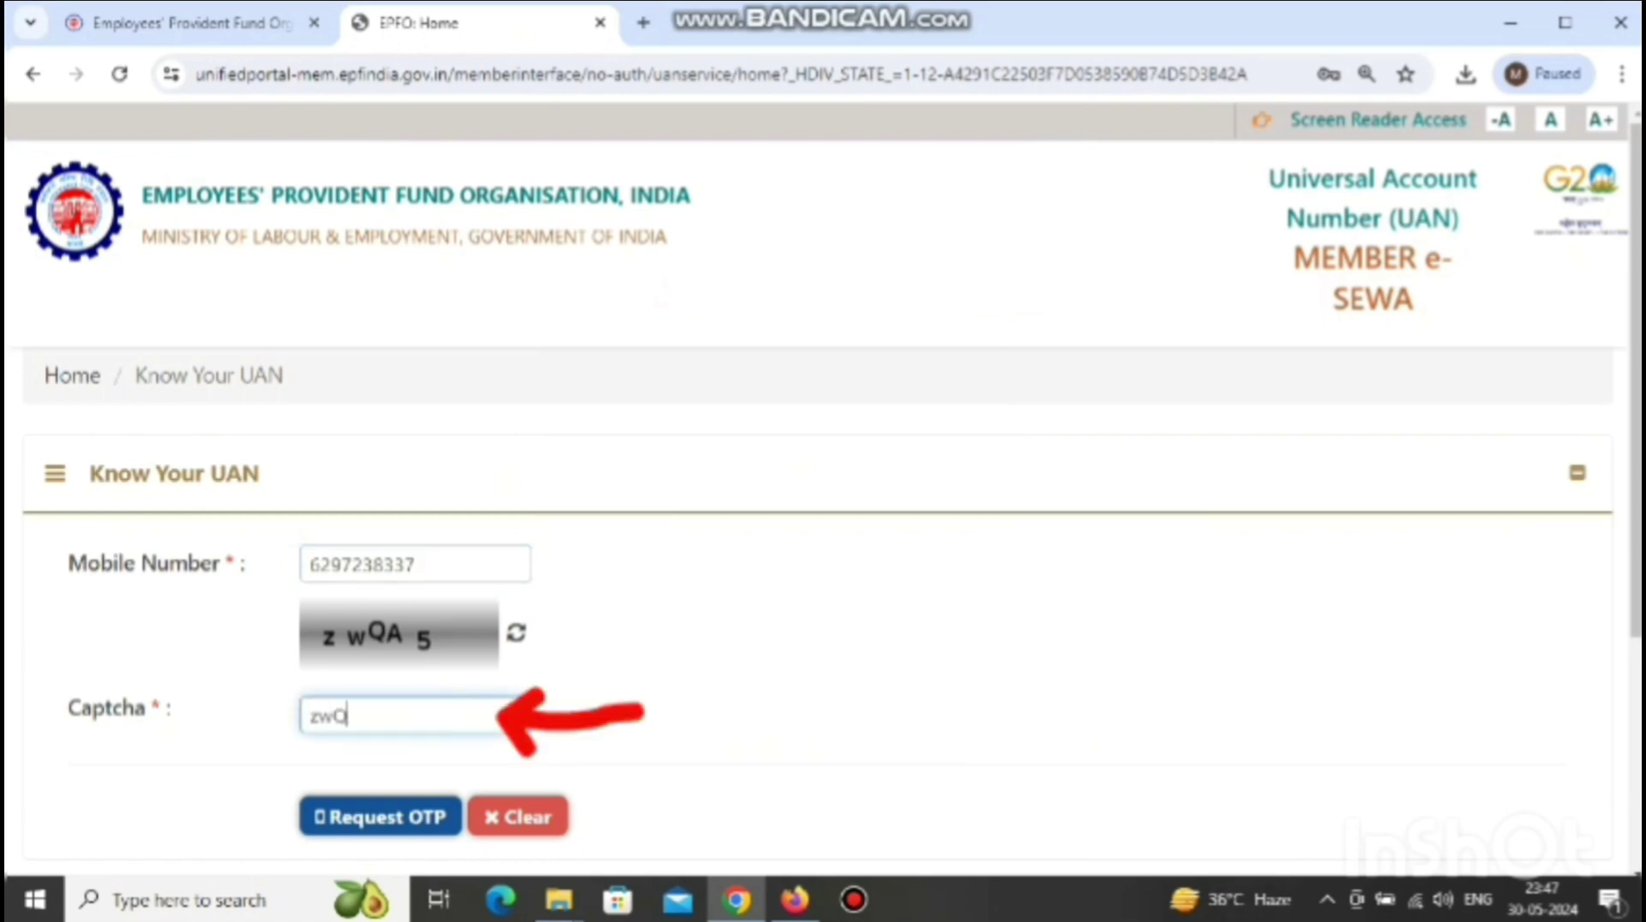
{"action": "type", "text": "5"}
{"action": "left_click", "coordinate": [360, 817]}
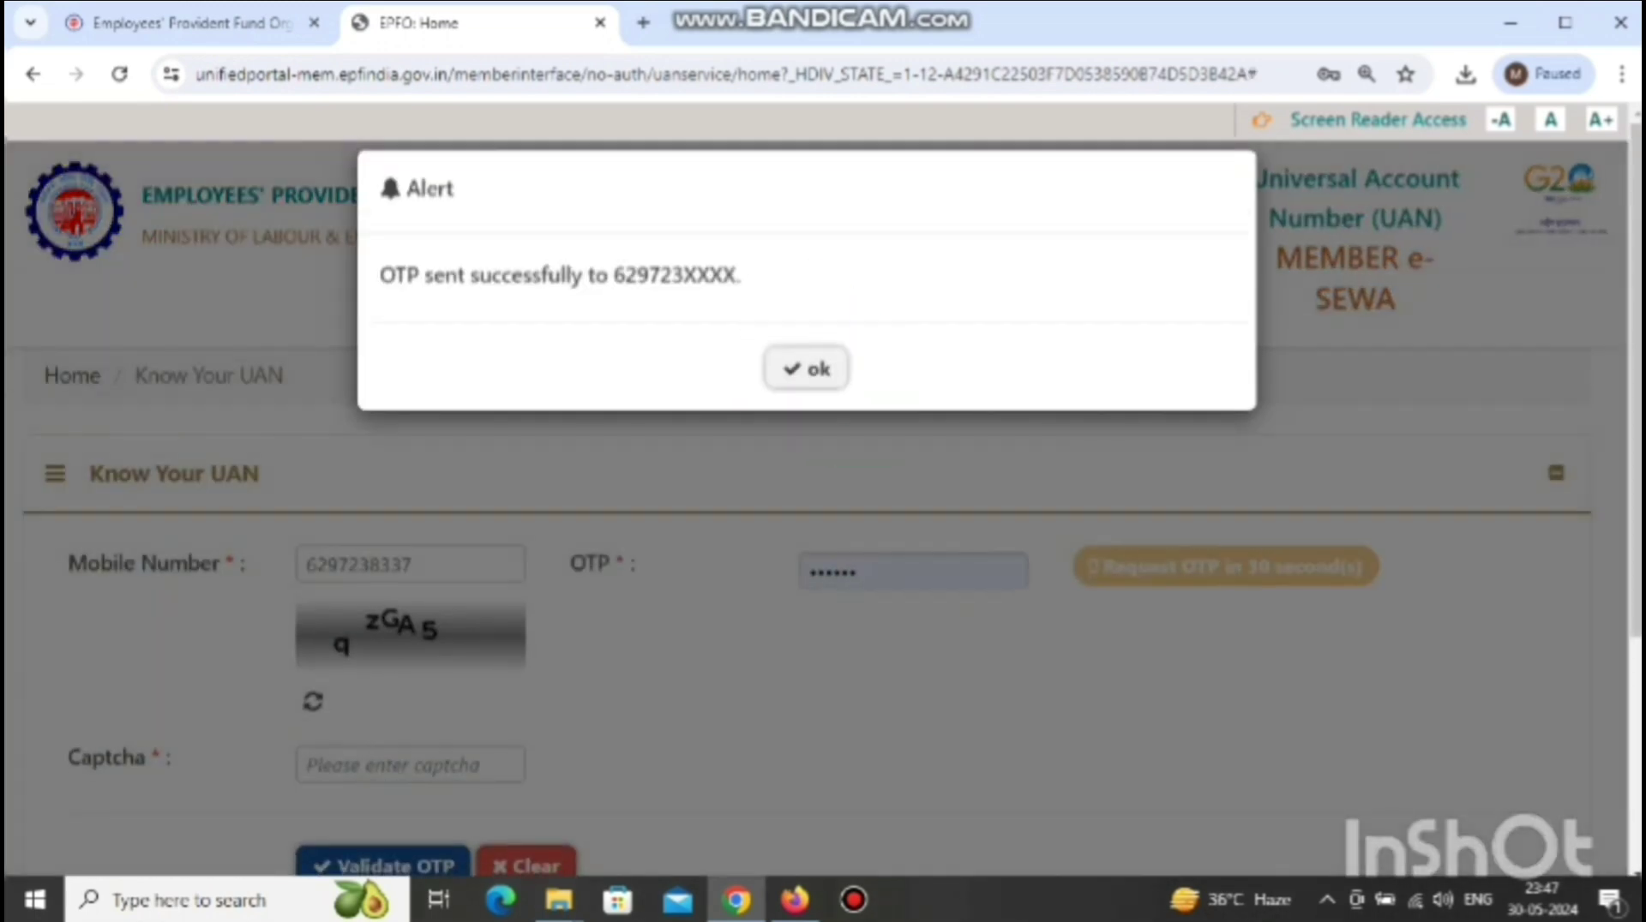
- Clear the autofilled OTP field, enter the received OTP and the captcha, and validate the OTP
{"action": "key", "text": "Return"}
{"action": "left_click", "coordinate": [867, 571]}
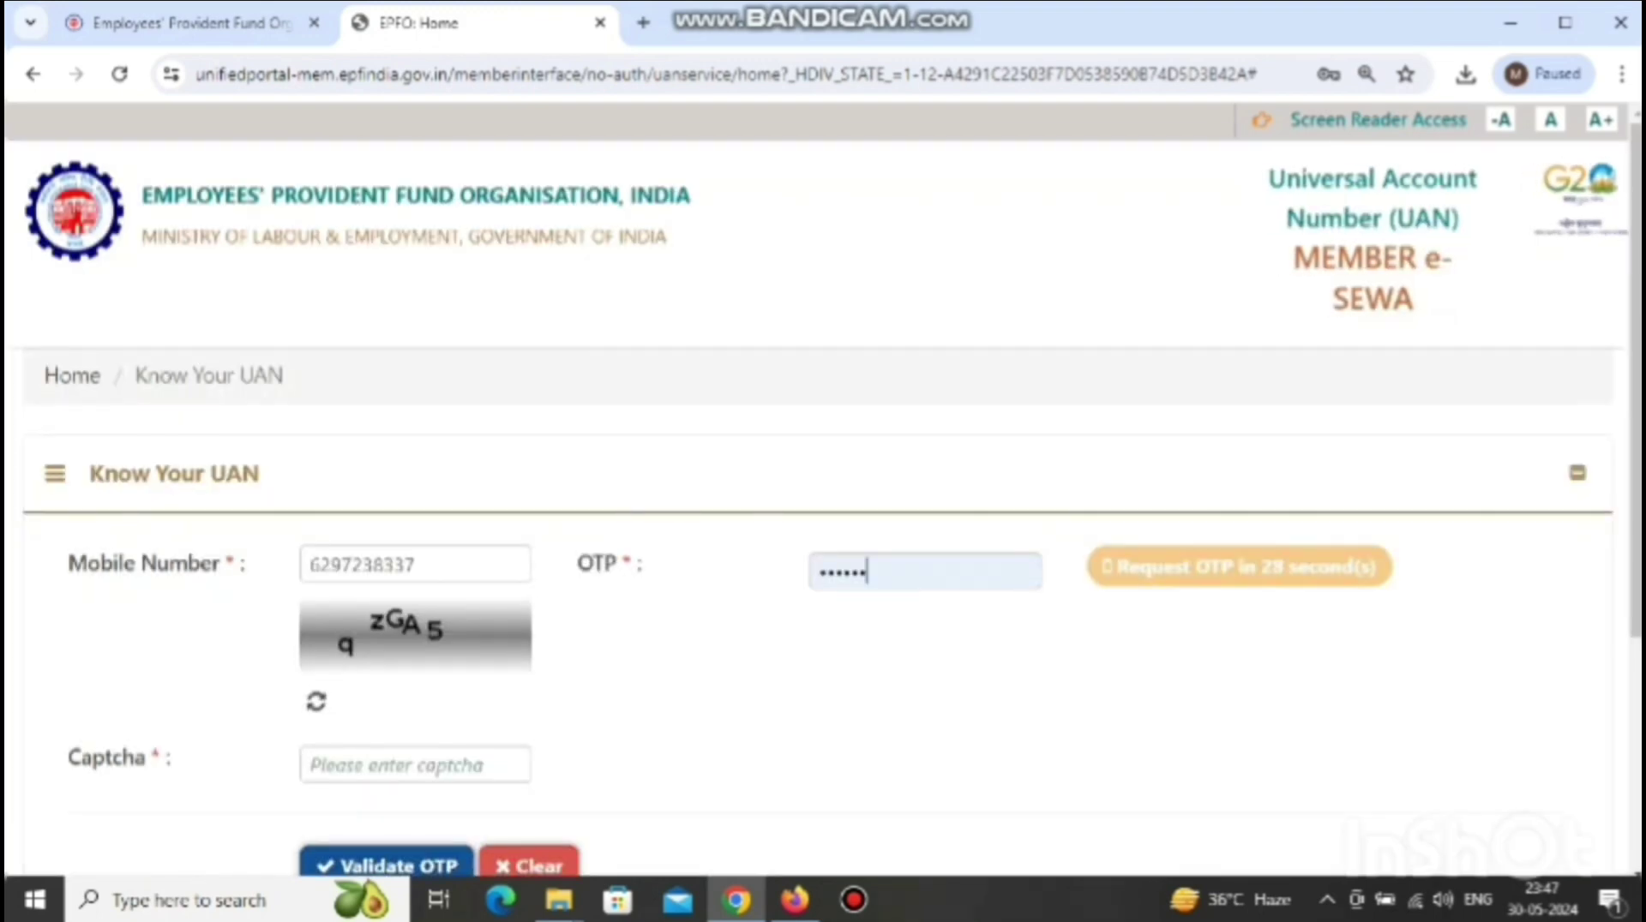
{"action": "key", "text": "ctrl+a"}
{"action": "key", "text": "BackSpace"}
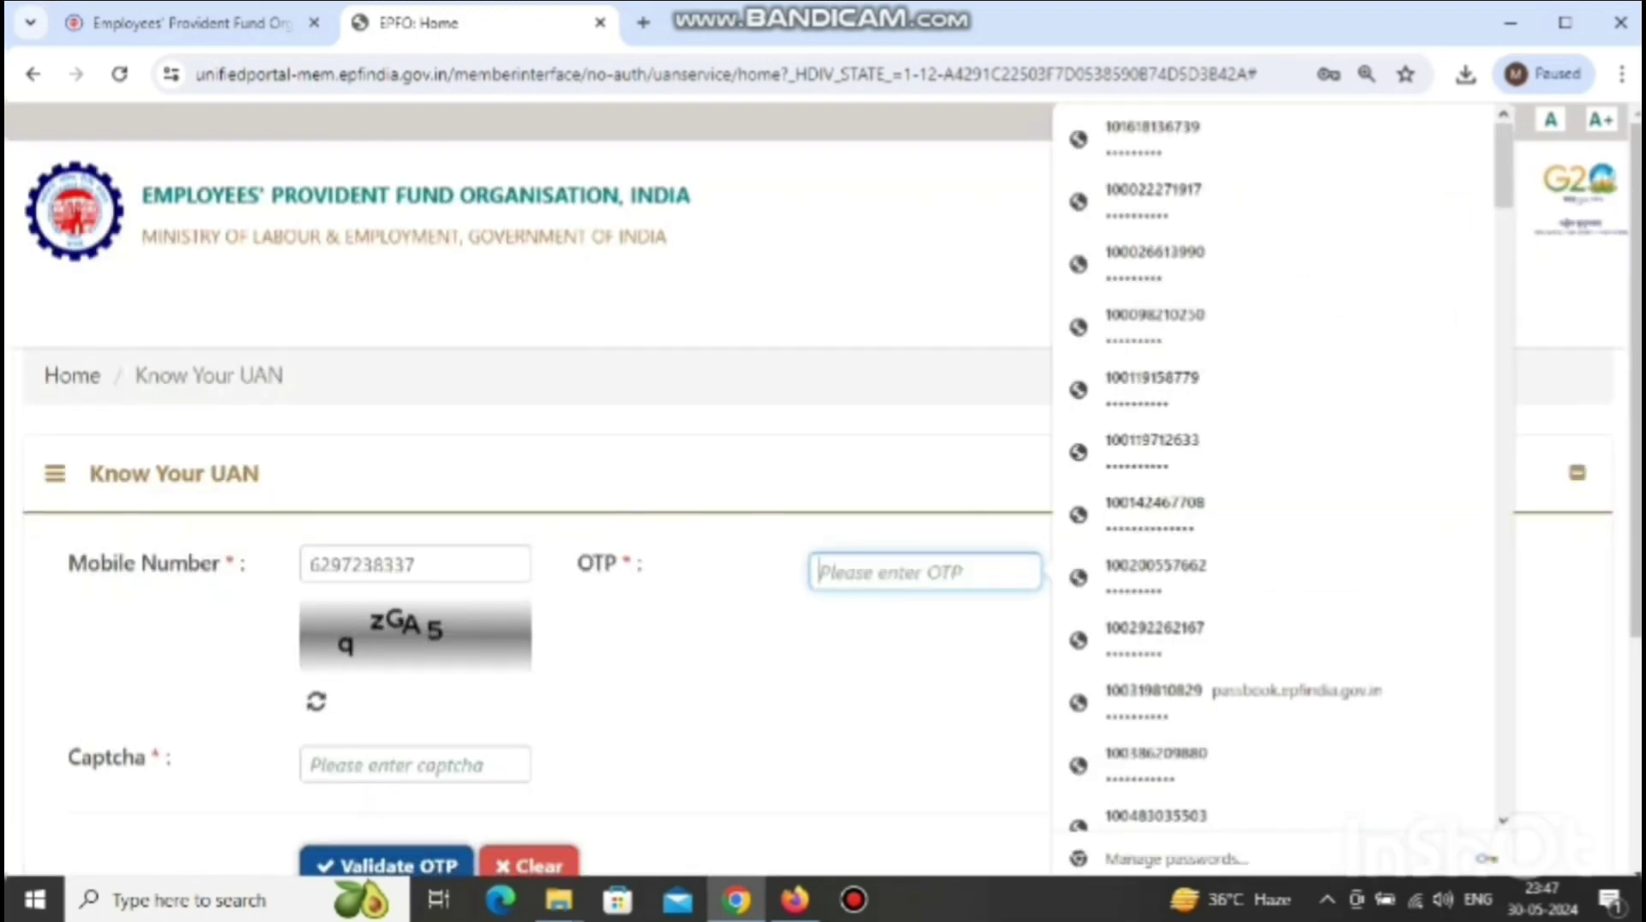
{"action": "scroll", "coordinate": [823, 600], "scroll_direction": "down", "scroll_amount": 1}
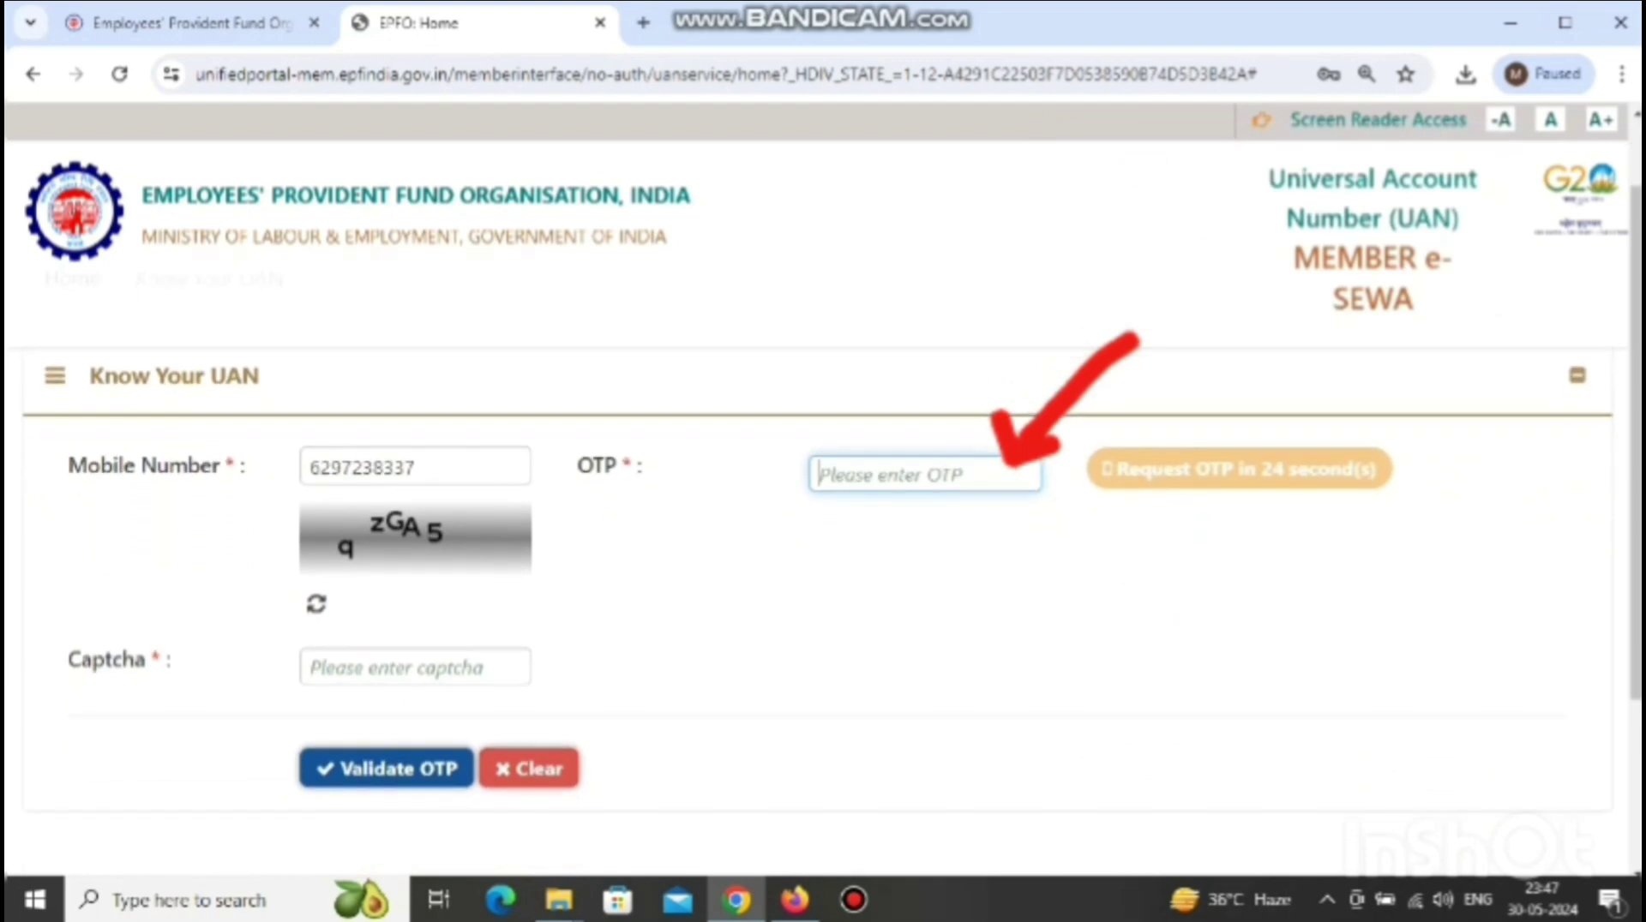
{"action": "type", "text": "••••"}
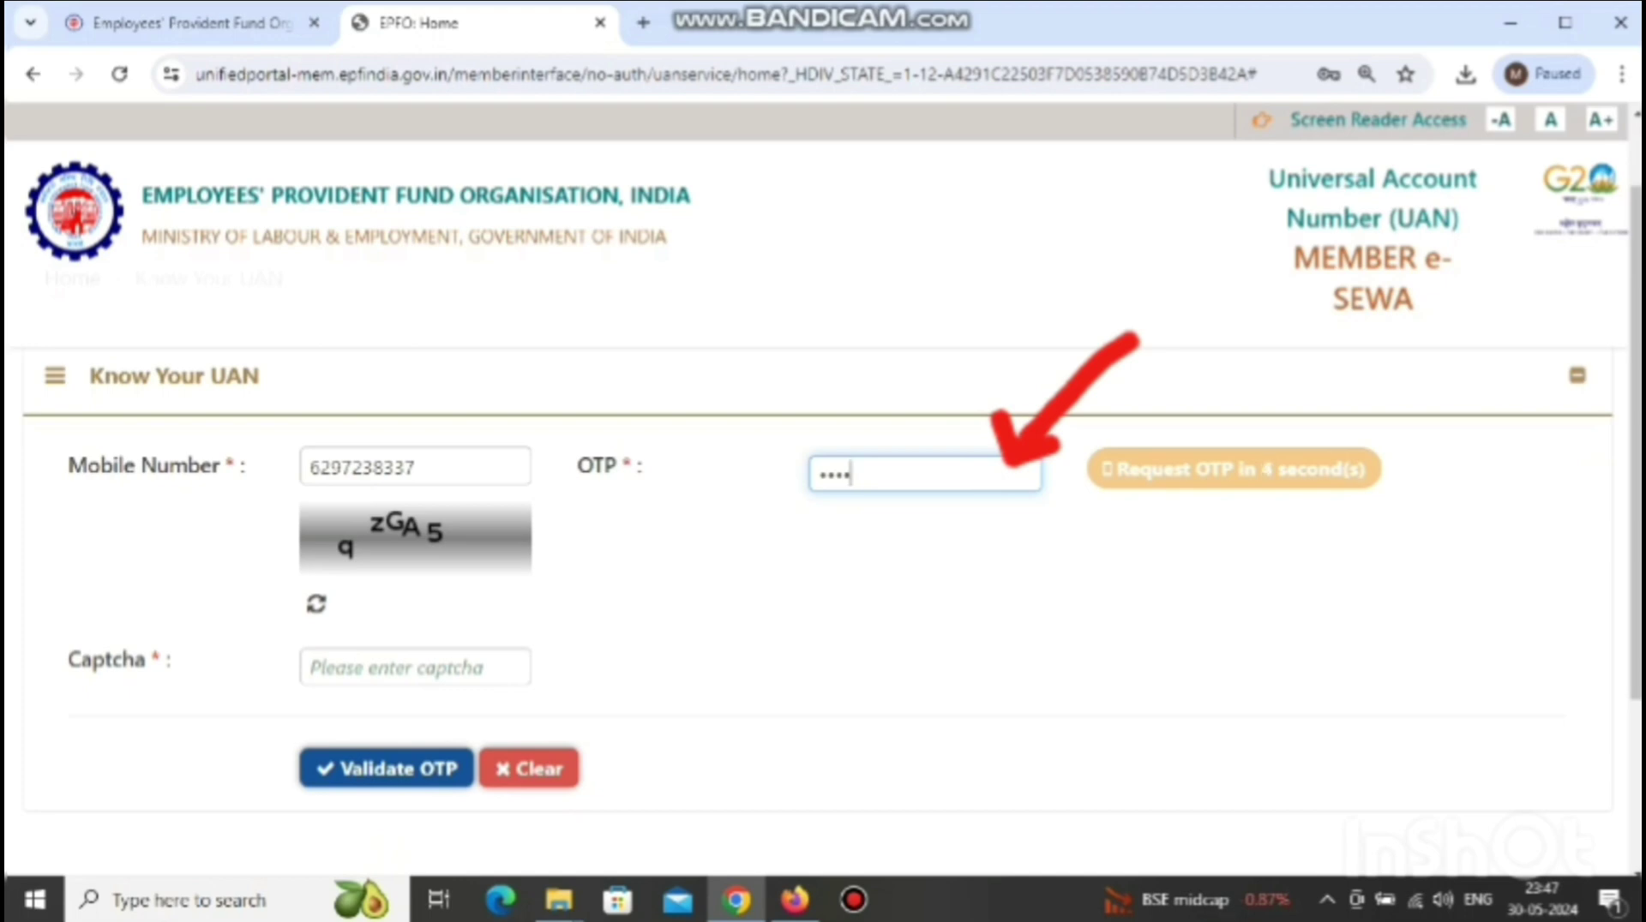
{"action": "type", "text": "••"}
{"action": "left_click", "coordinate": [310, 668]}
{"action": "type", "text": "qz"}
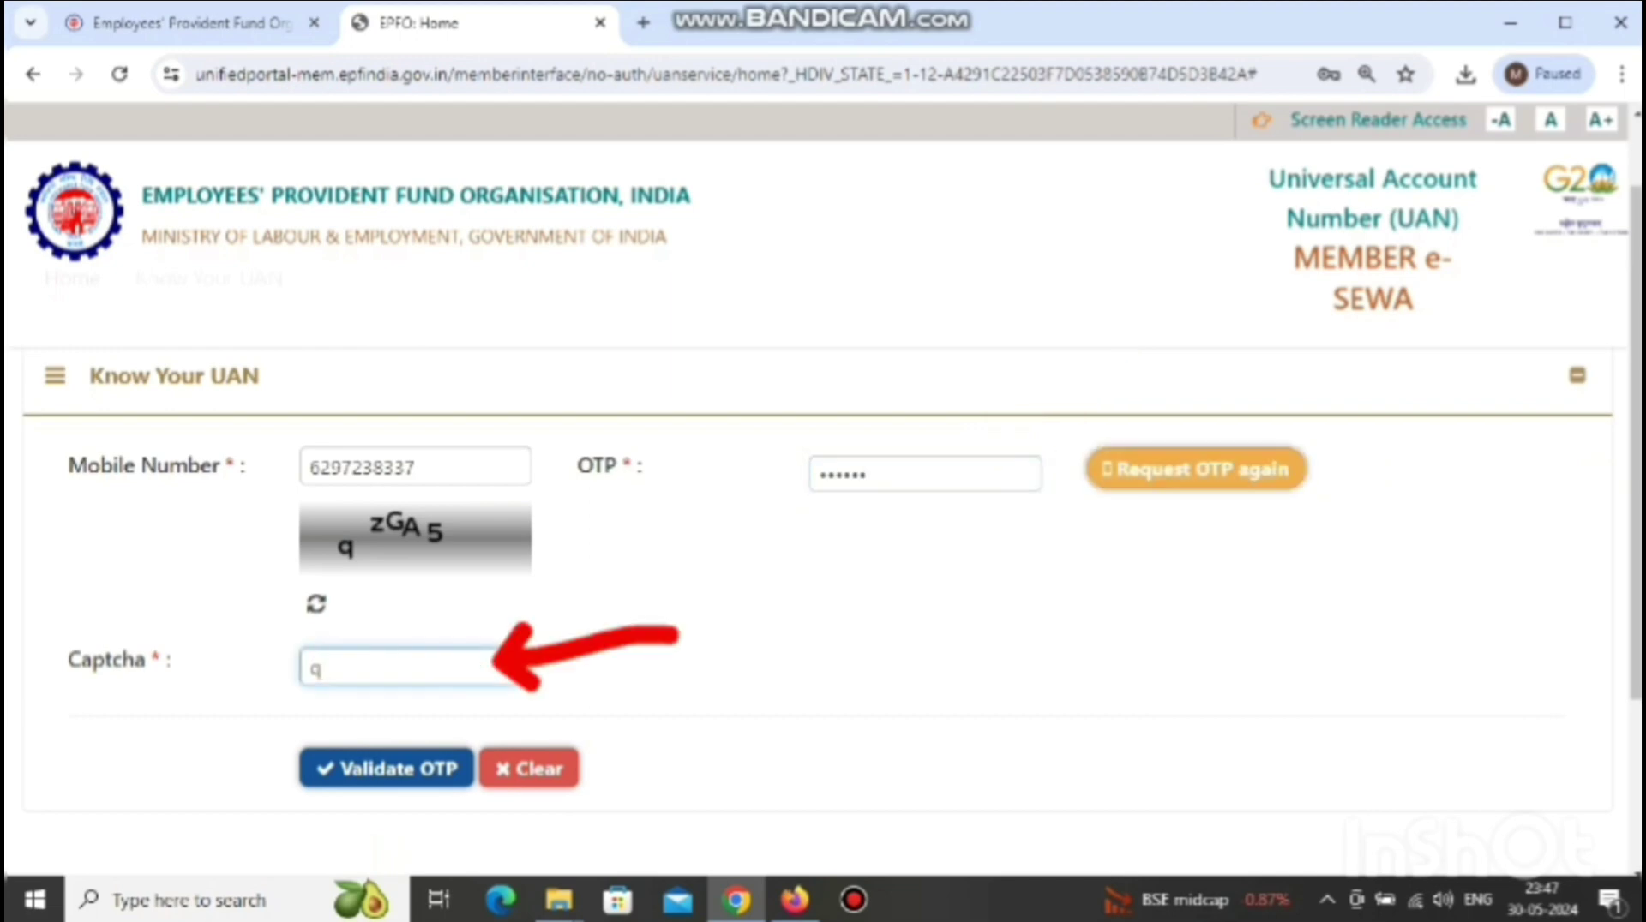
{"action": "type", "text": "GA5"}
{"action": "key", "text": "Return"}
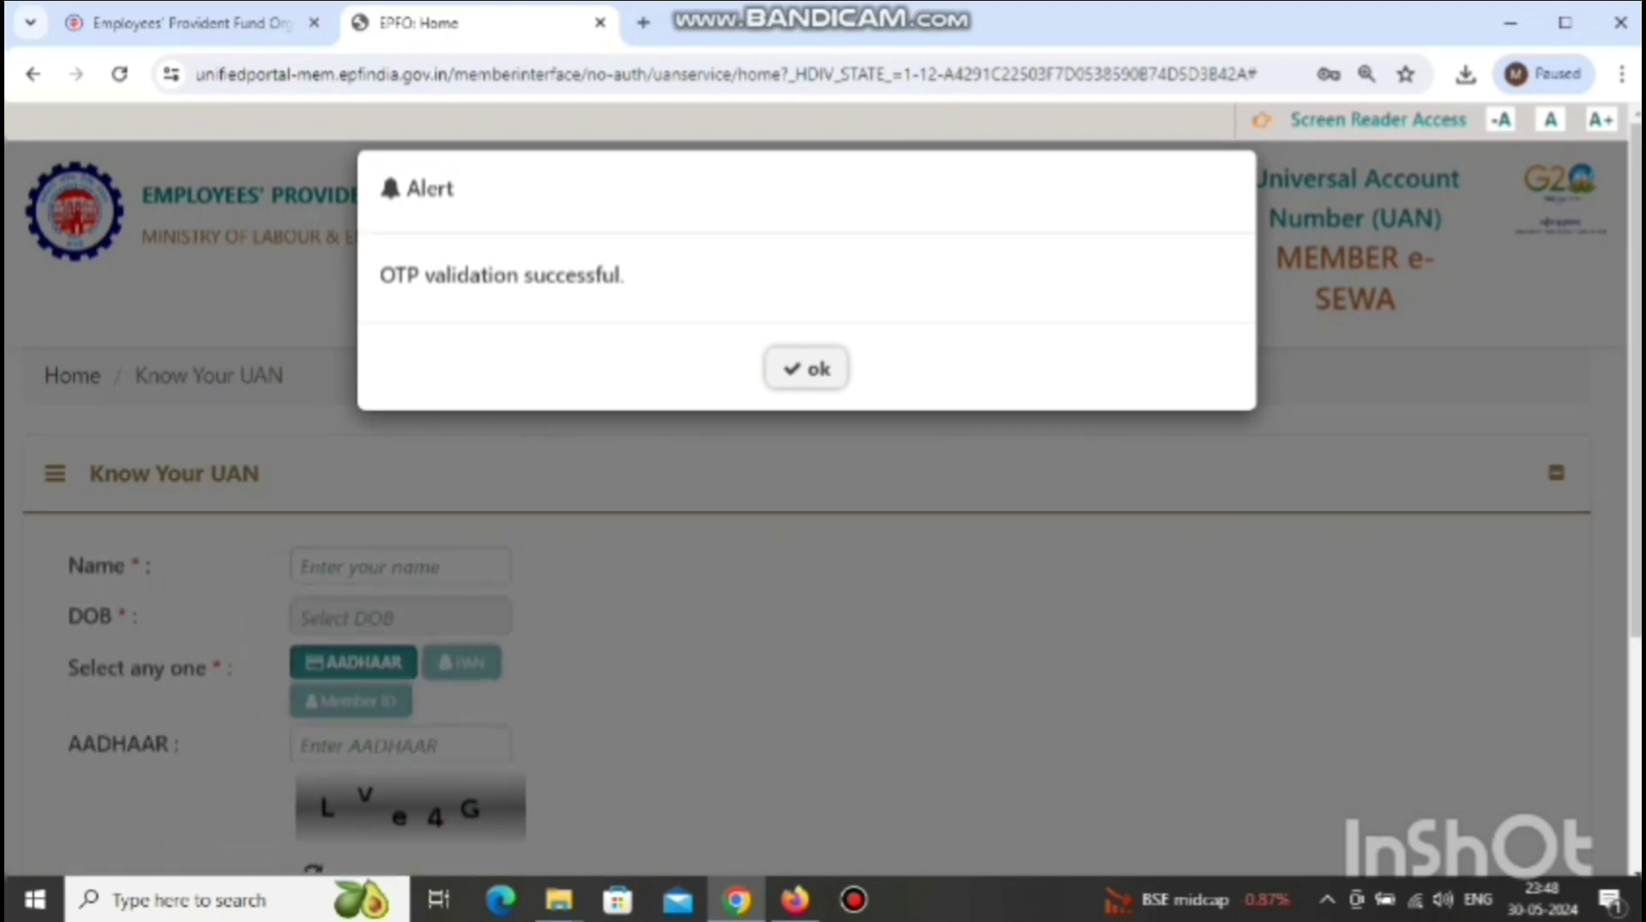
- Dismiss the validation message and enter the member's full name in the Name field
{"action": "key", "text": "Return"}
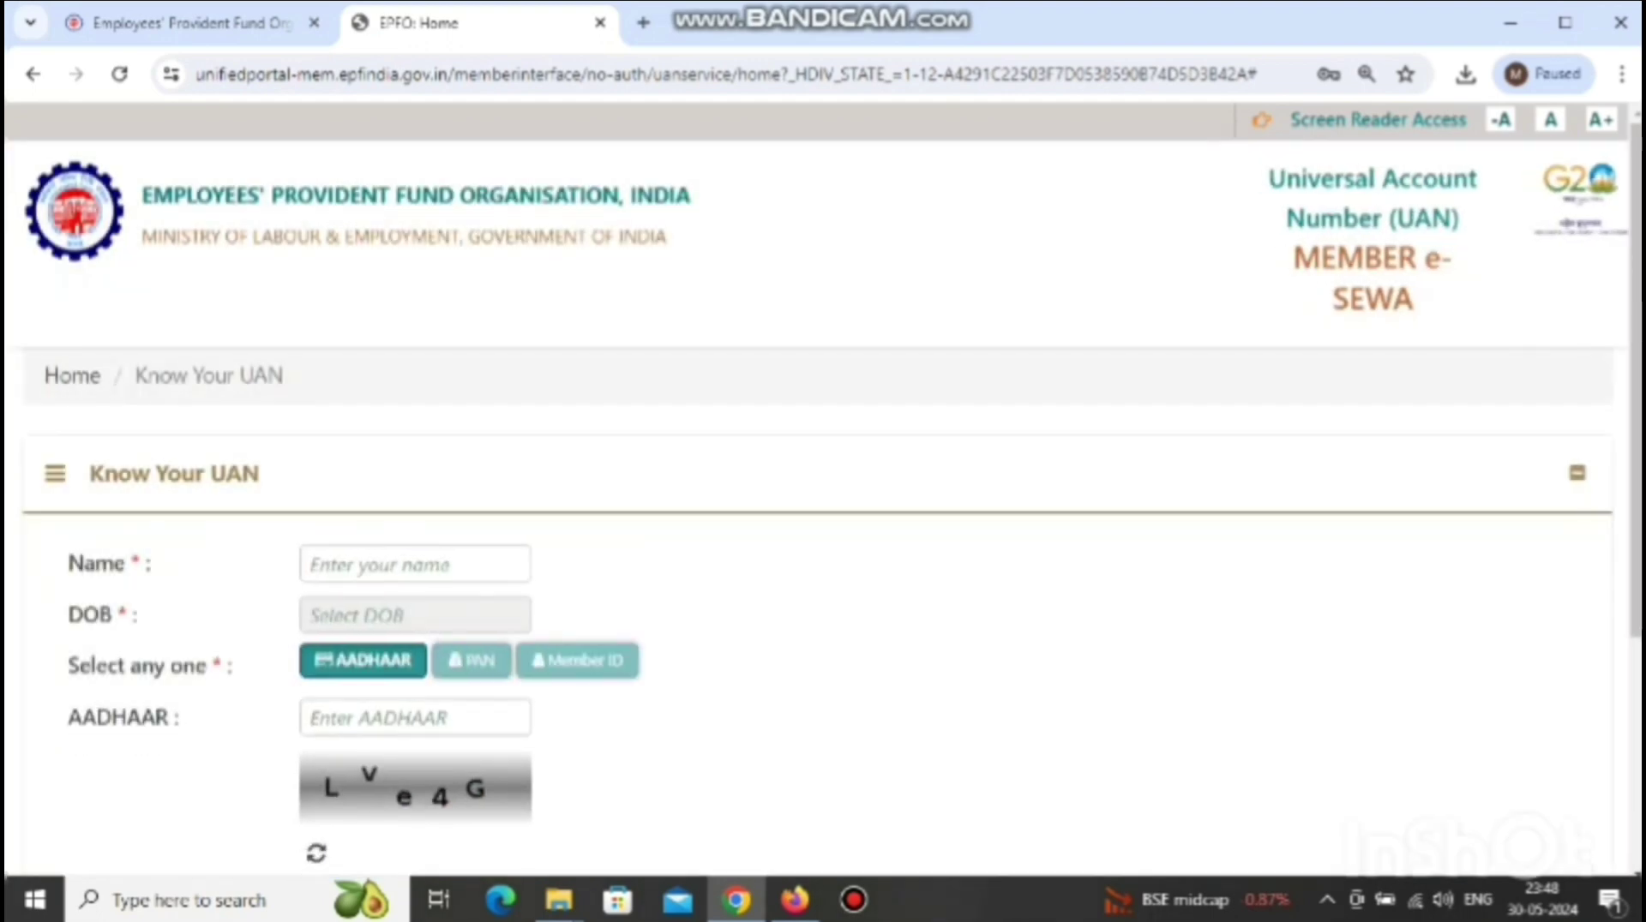
{"action": "left_click", "coordinate": [415, 564]}
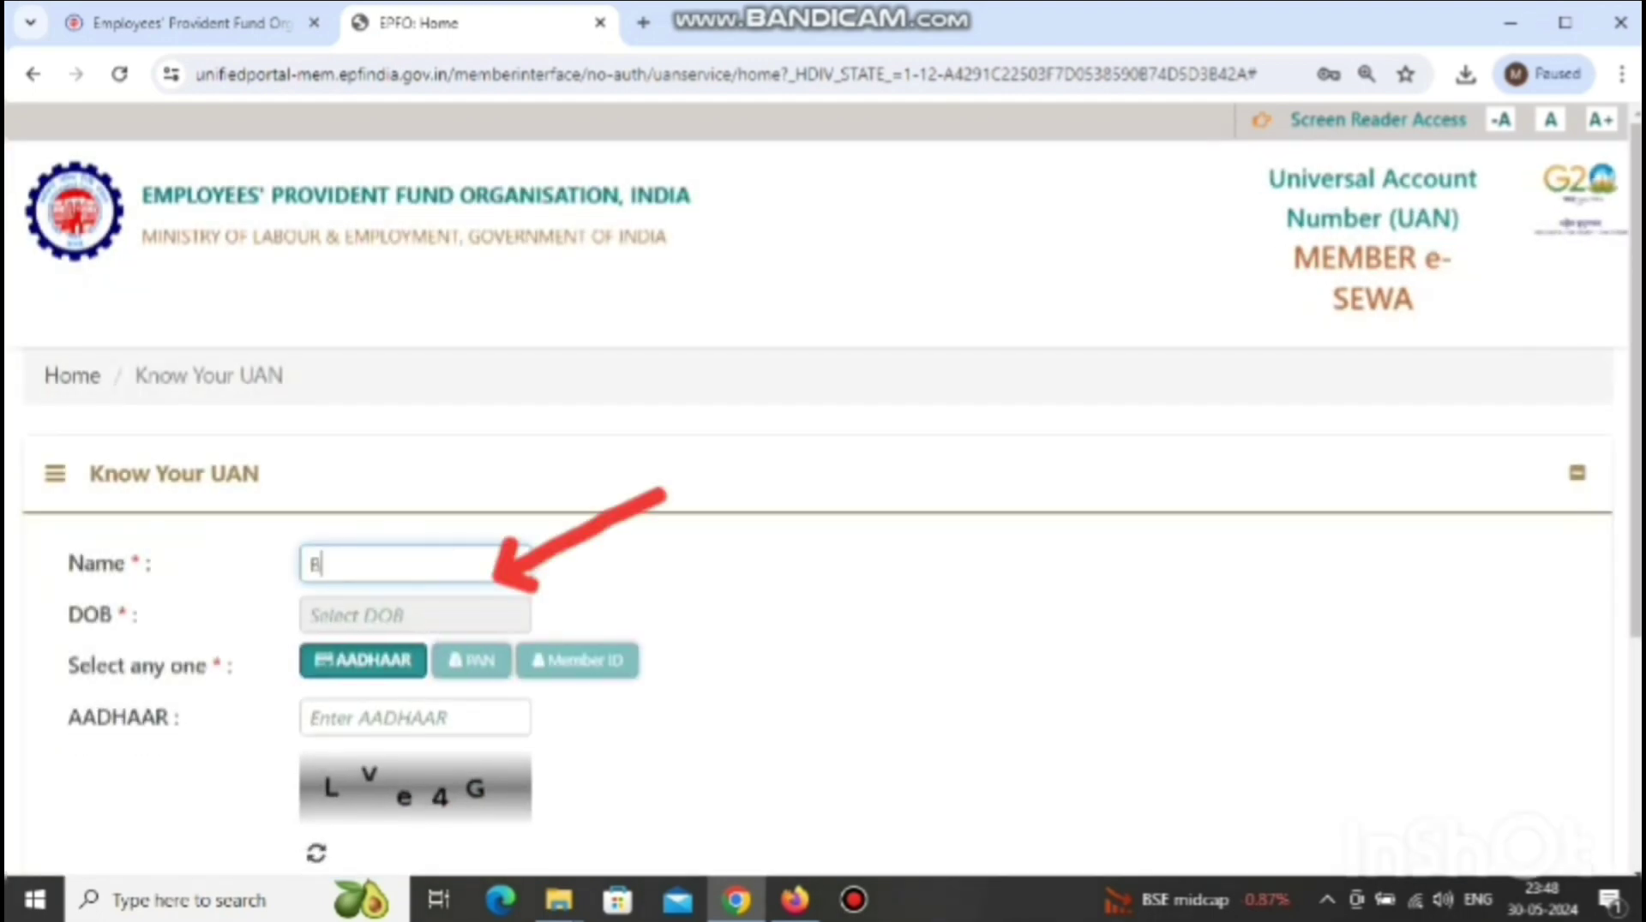
{"action": "scroll", "coordinate": [823, 557], "scroll_direction": "down", "scroll_amount": 1}
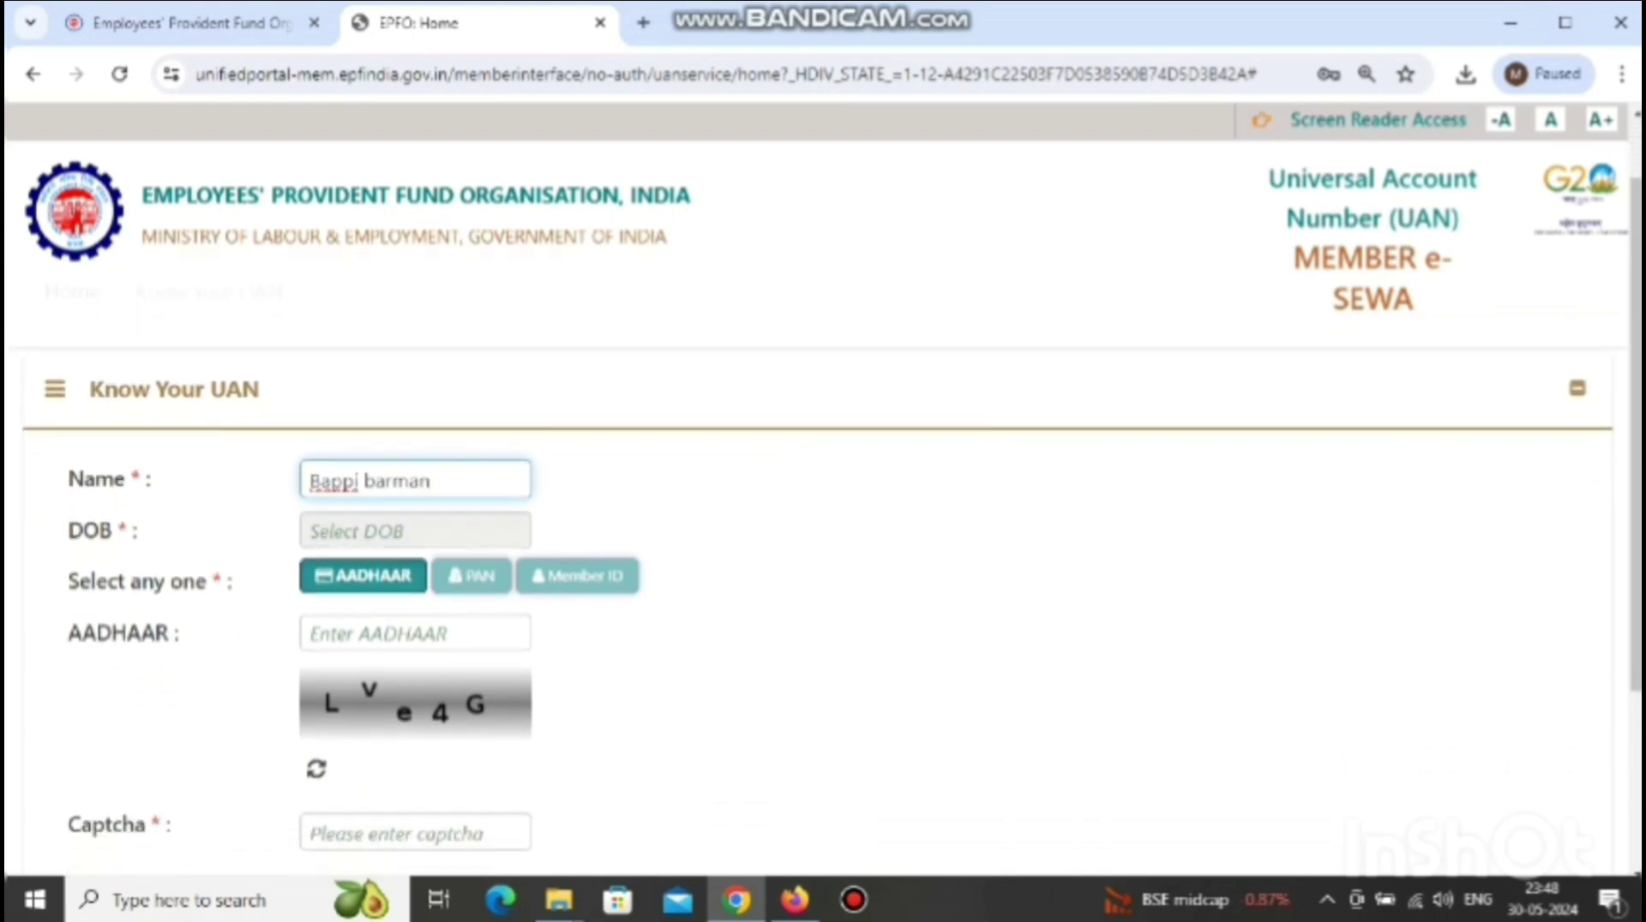
{"action": "key", "text": "Tab"}
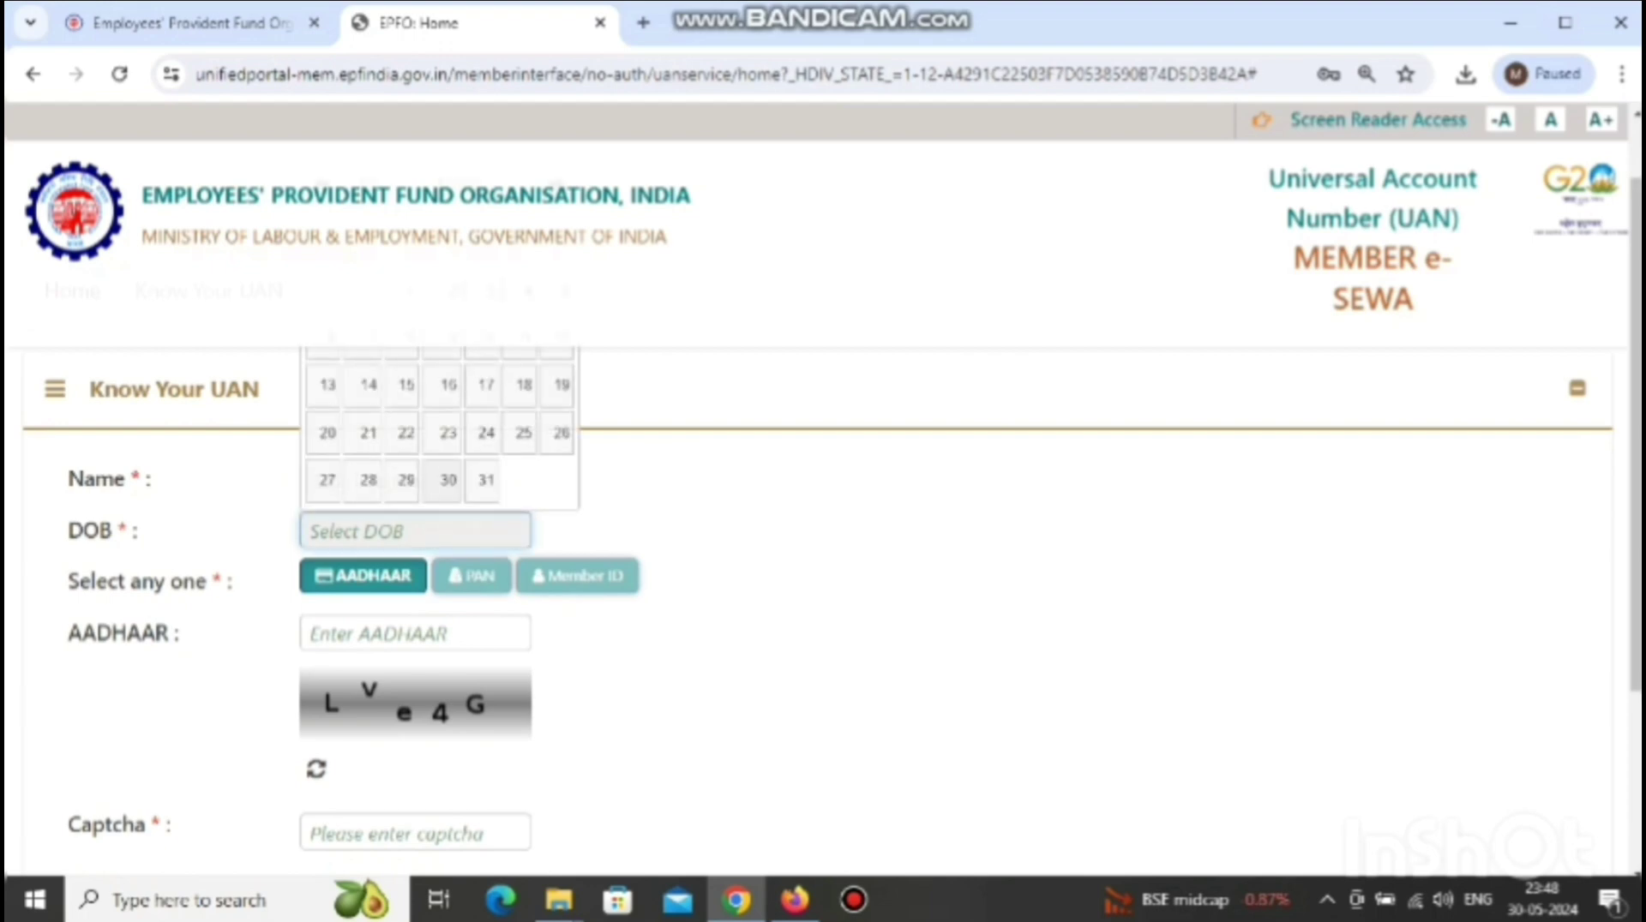
{"action": "scroll", "coordinate": [823, 514], "scroll_direction": "down", "scroll_amount": 1}
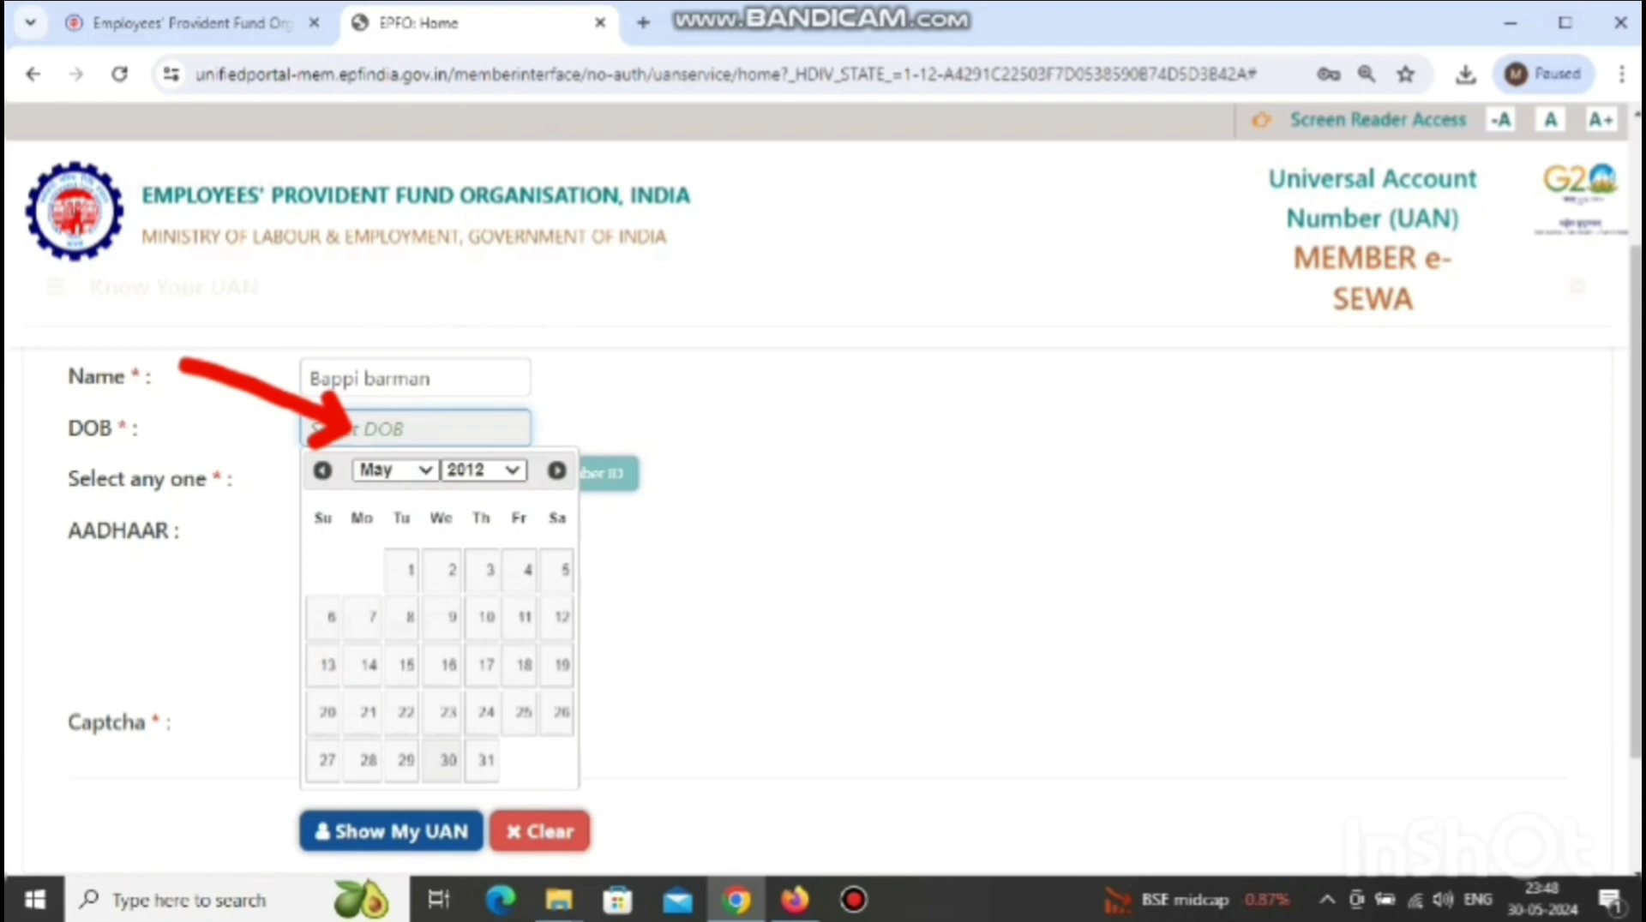
{"action": "left_click", "coordinate": [482, 470]}
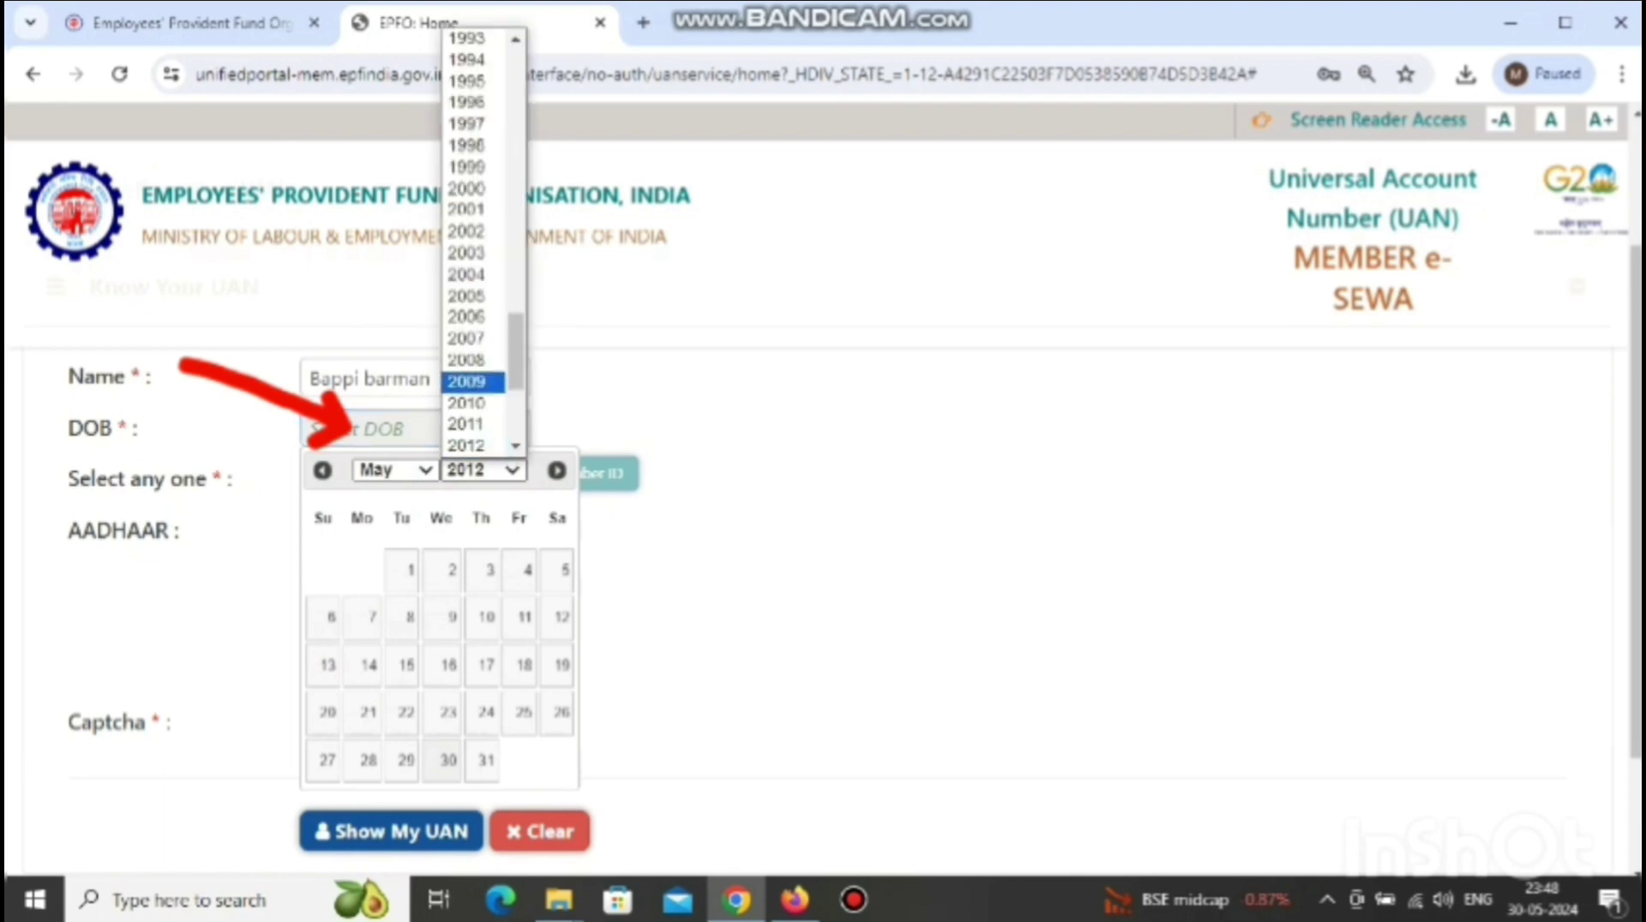
{"action": "key", "text": "Up"}
{"action": "key", "text": "Up"}
{"action": "key", "text": "Up"}
{"action": "key", "text": "Up"}
{"action": "key", "text": "Up"}
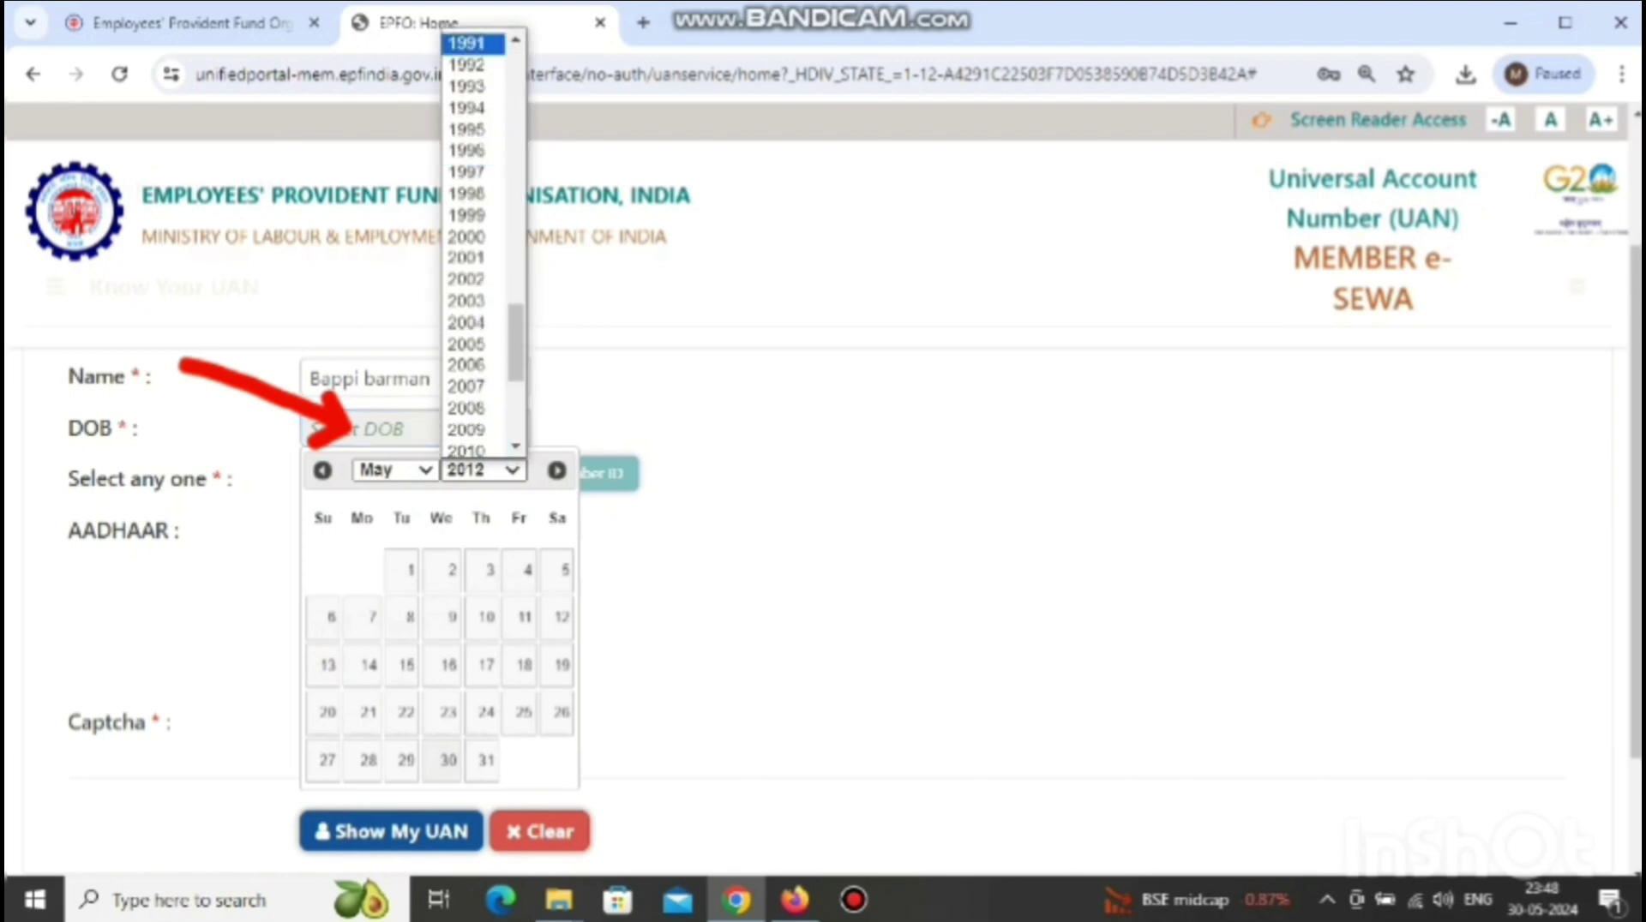
{"action": "key", "text": "Return"}
{"action": "left_click", "coordinate": [394, 469]}
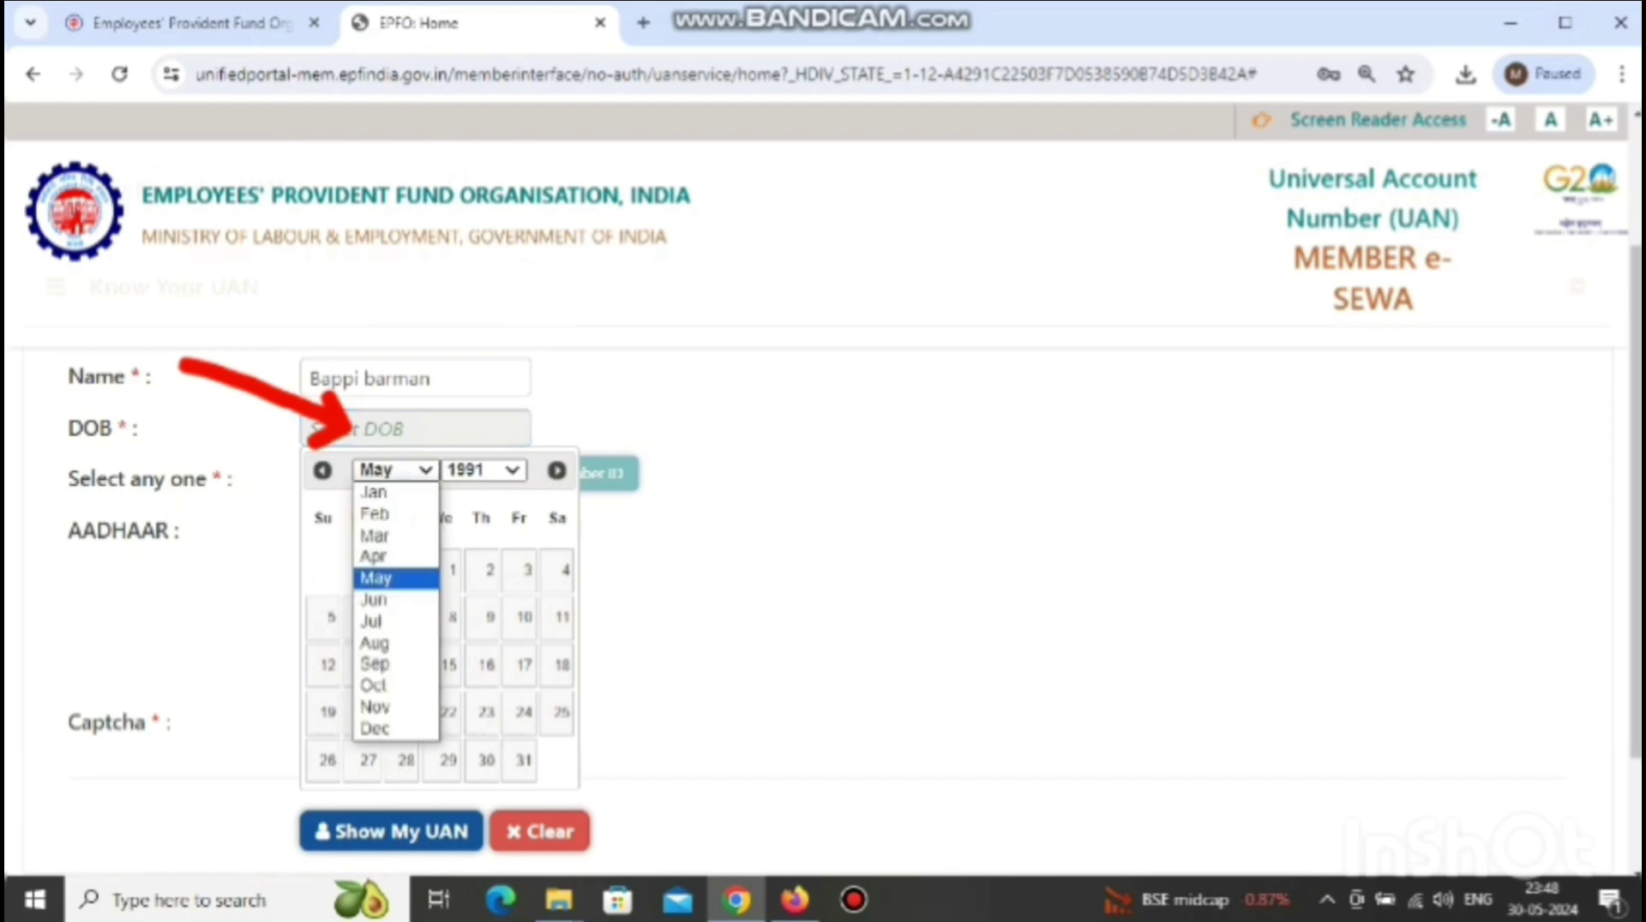
{"action": "key", "text": "Up"}
{"action": "key", "text": "Up"}
{"action": "key", "text": "Up"}
{"action": "key", "text": "Up"}
{"action": "key", "text": "Return"}
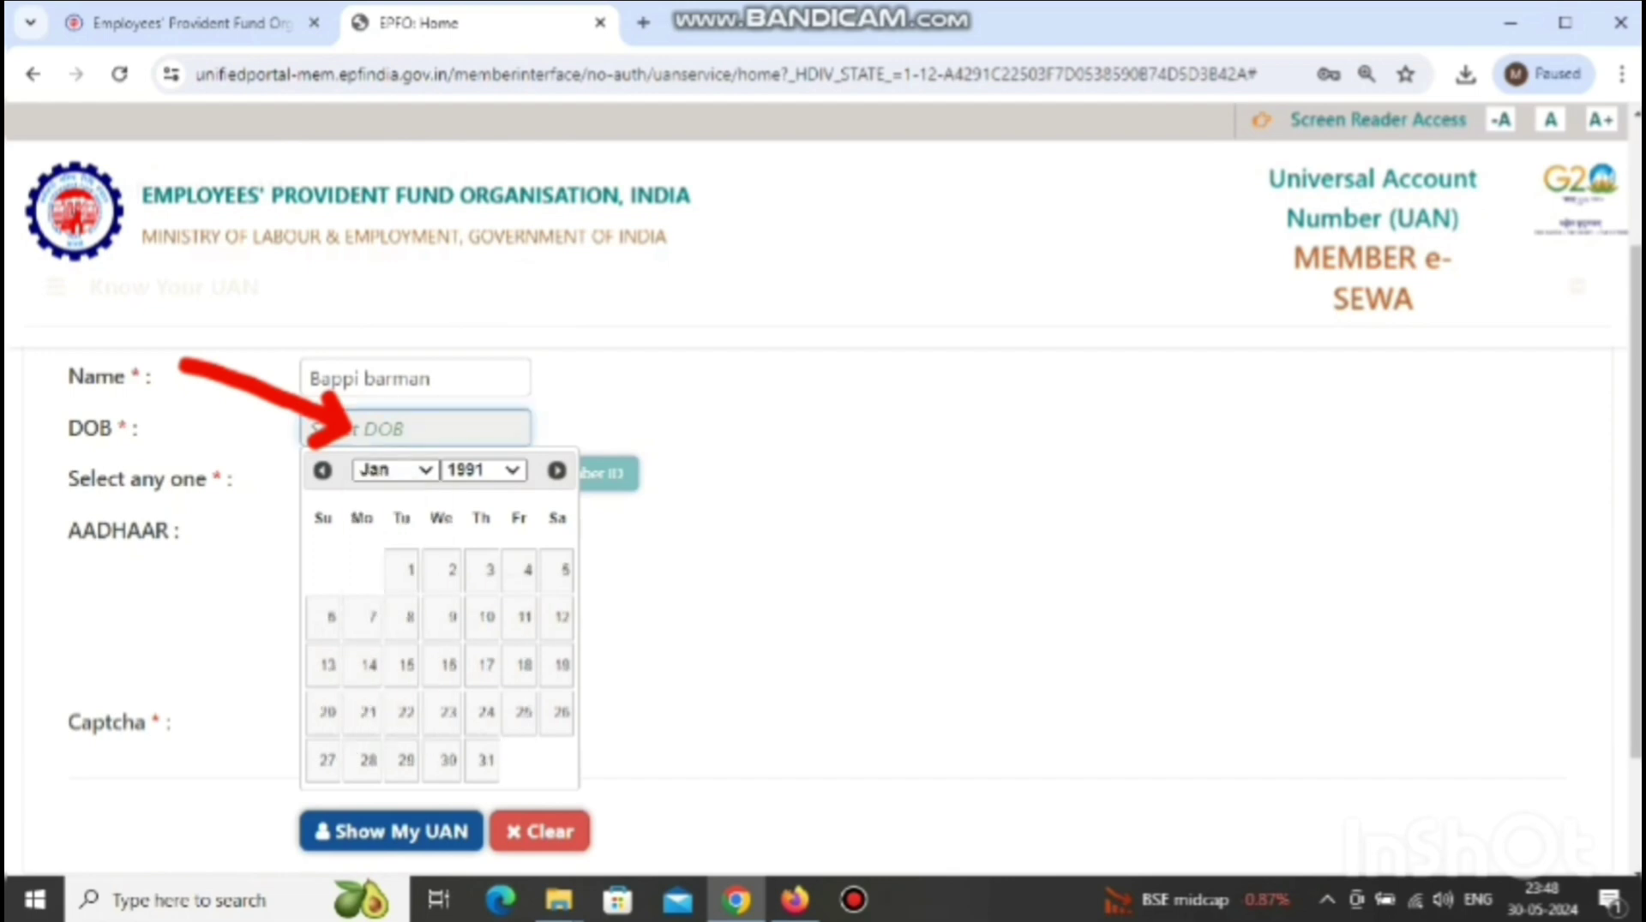
{"action": "left_click", "coordinate": [527, 569]}
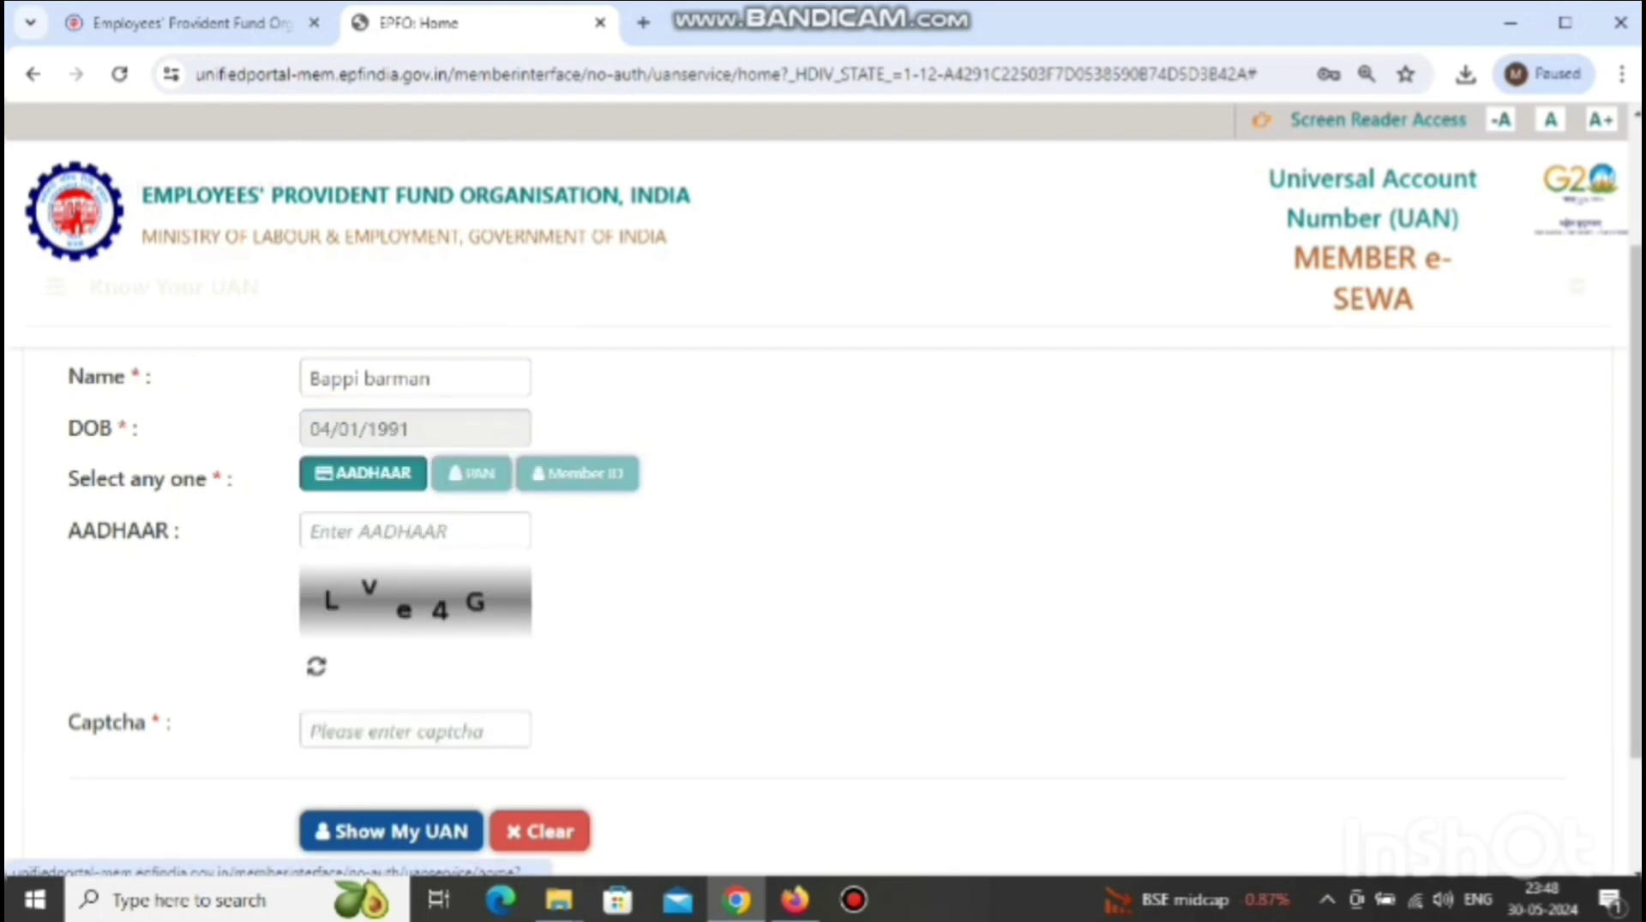
- Enter the member's Aadhaar number and the captcha text, then submit with Show My UAN
{"action": "left_click", "coordinate": [416, 532]}
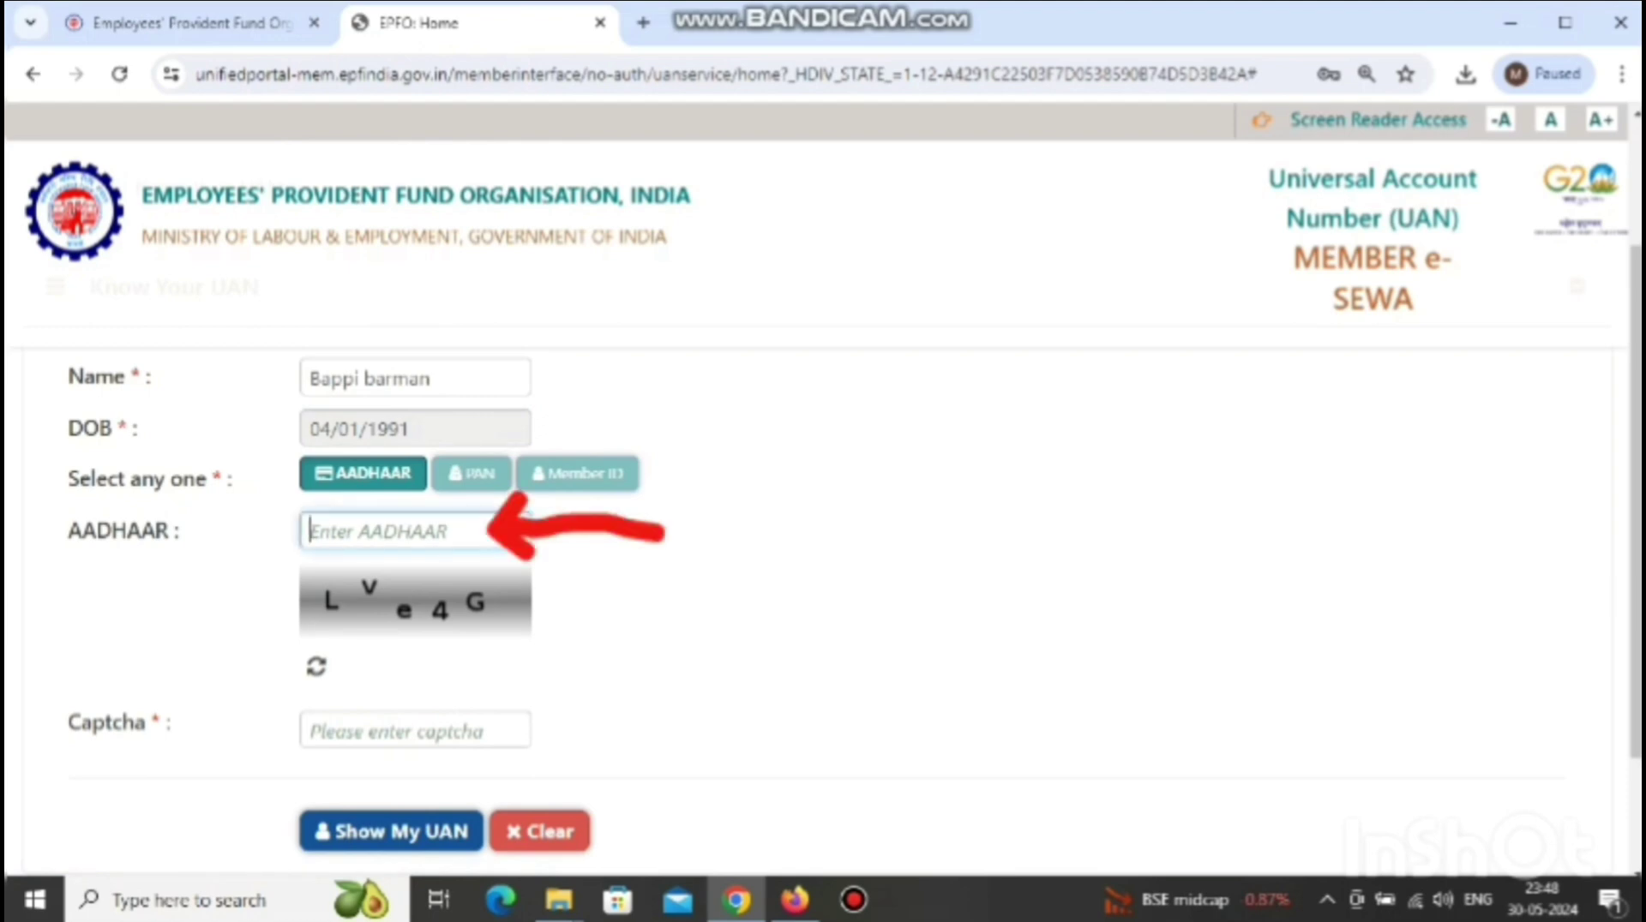
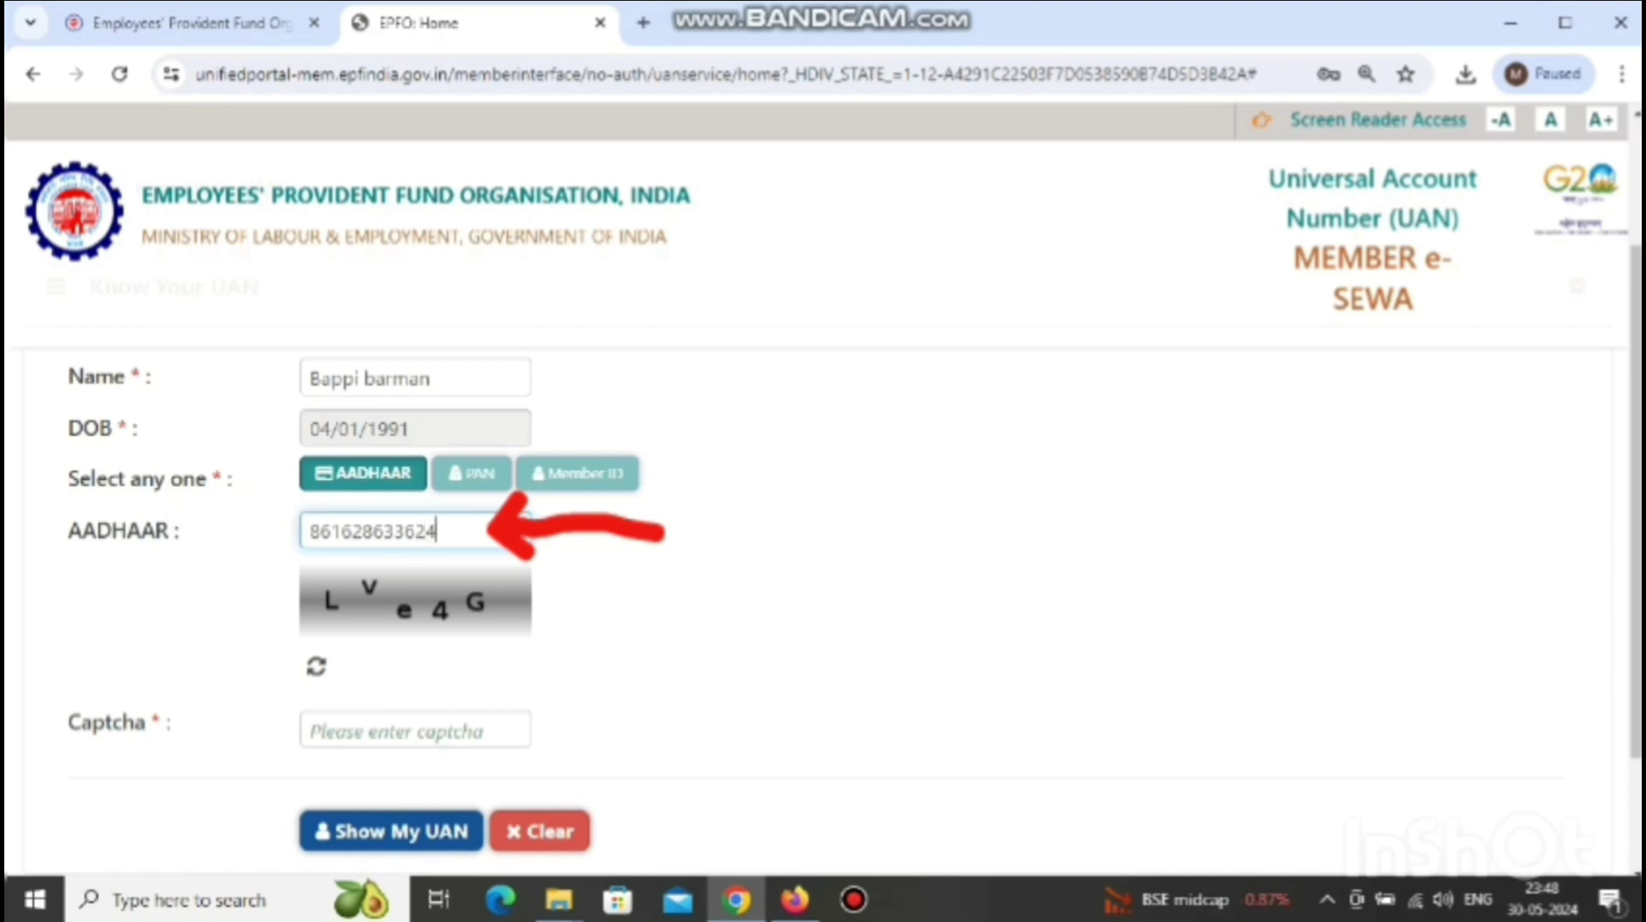
{"action": "left_click", "coordinate": [415, 731]}
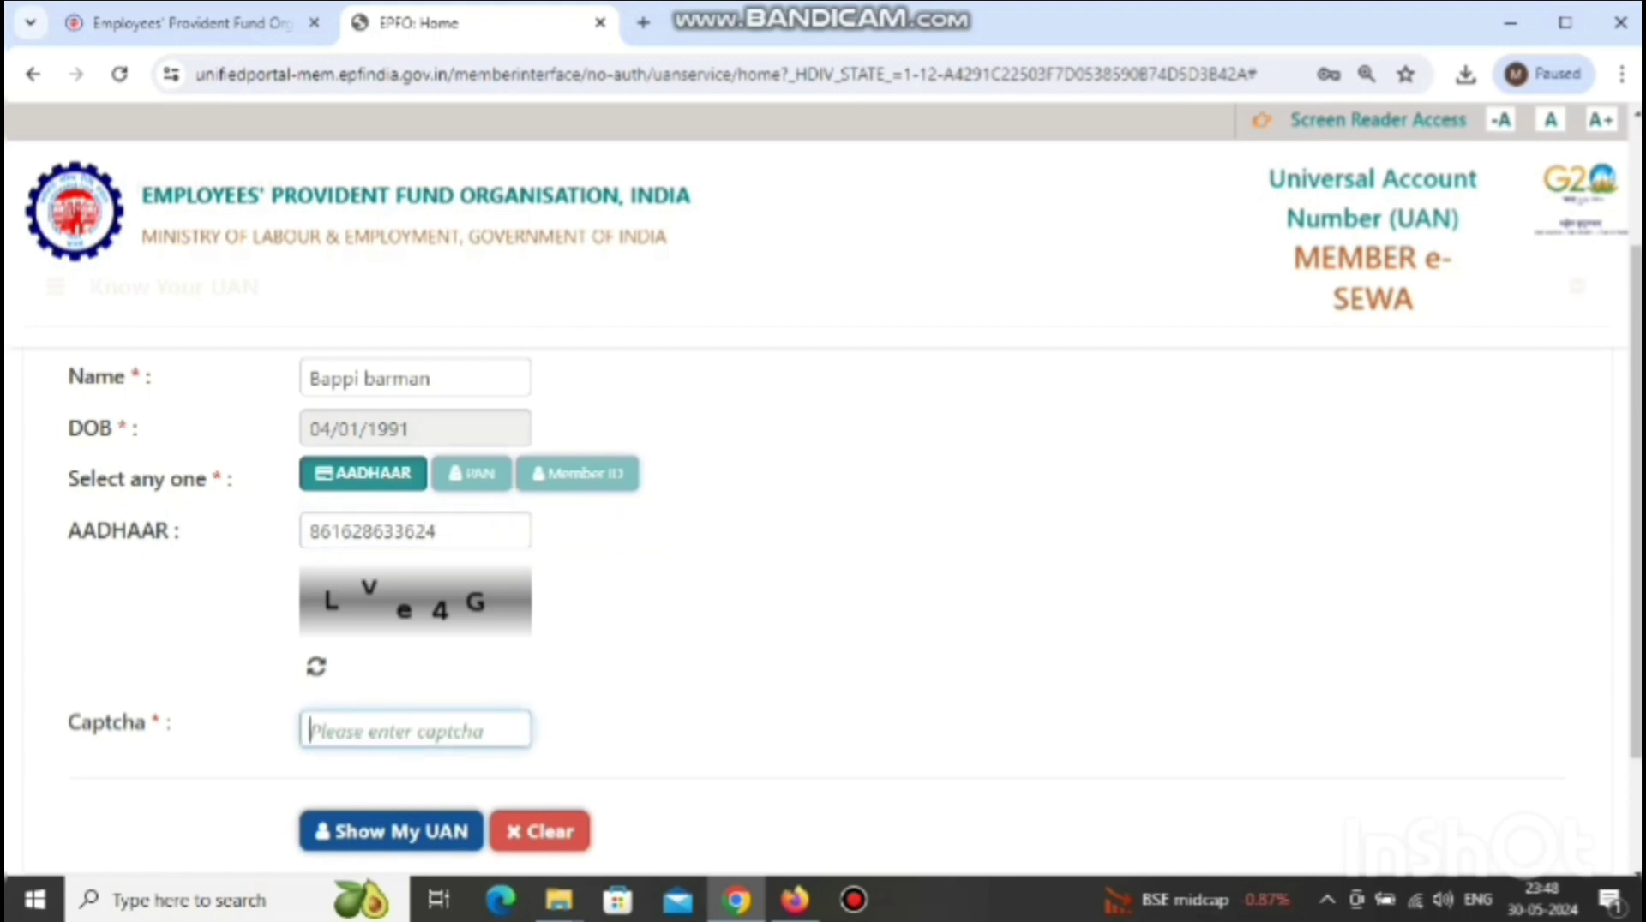
{"action": "type", "text": "Lv"}
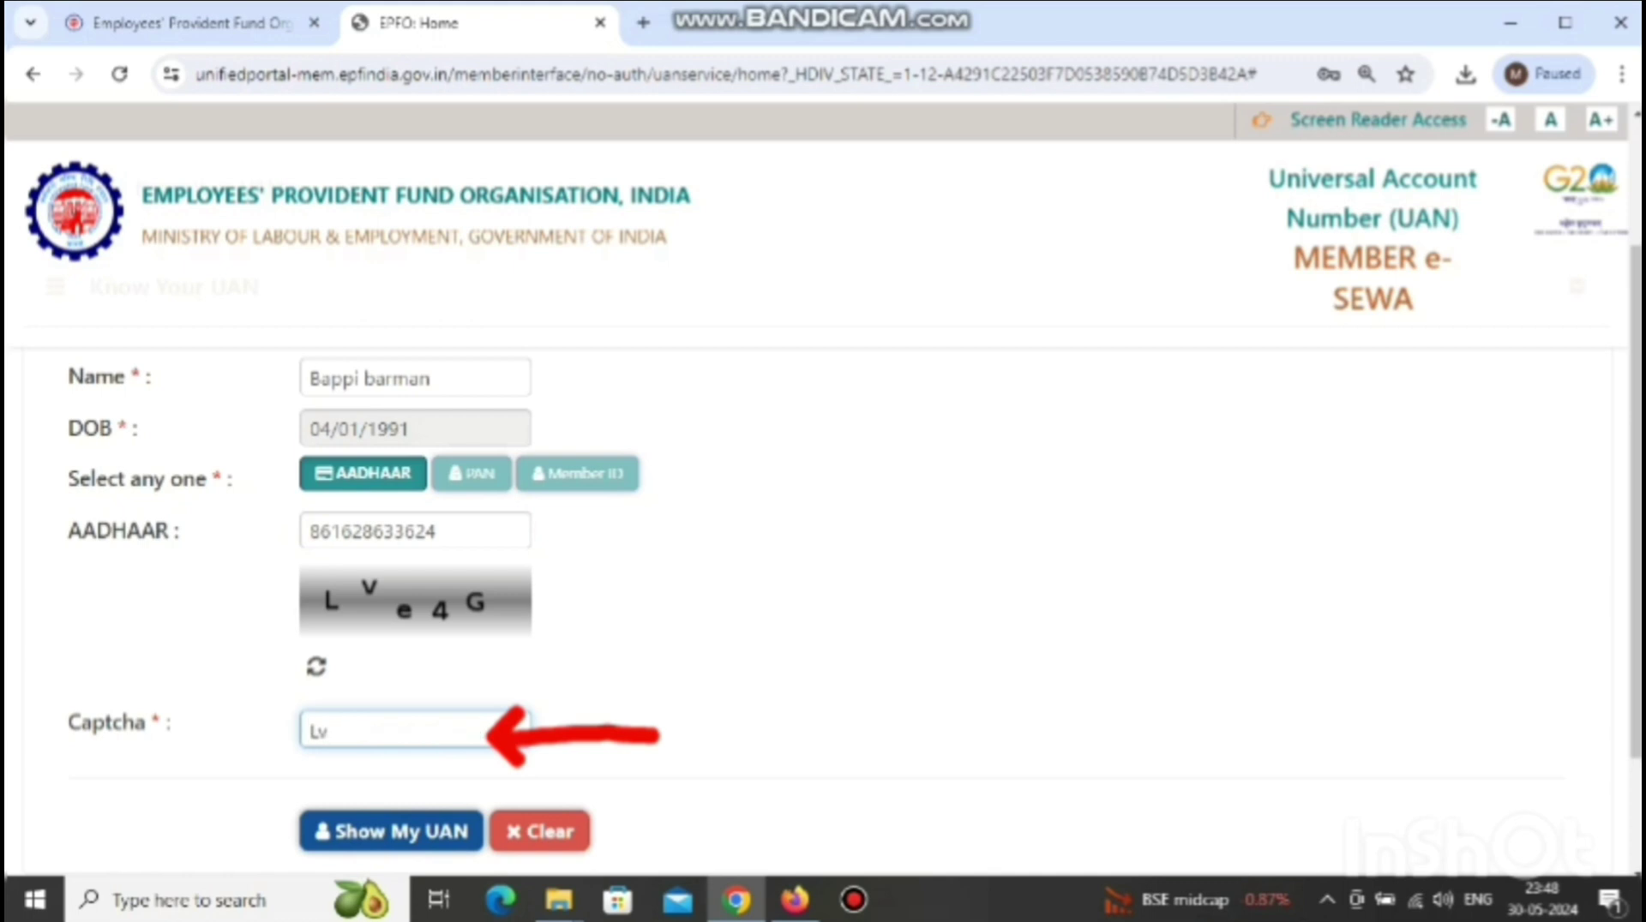
{"action": "type", "text": "e4G"}
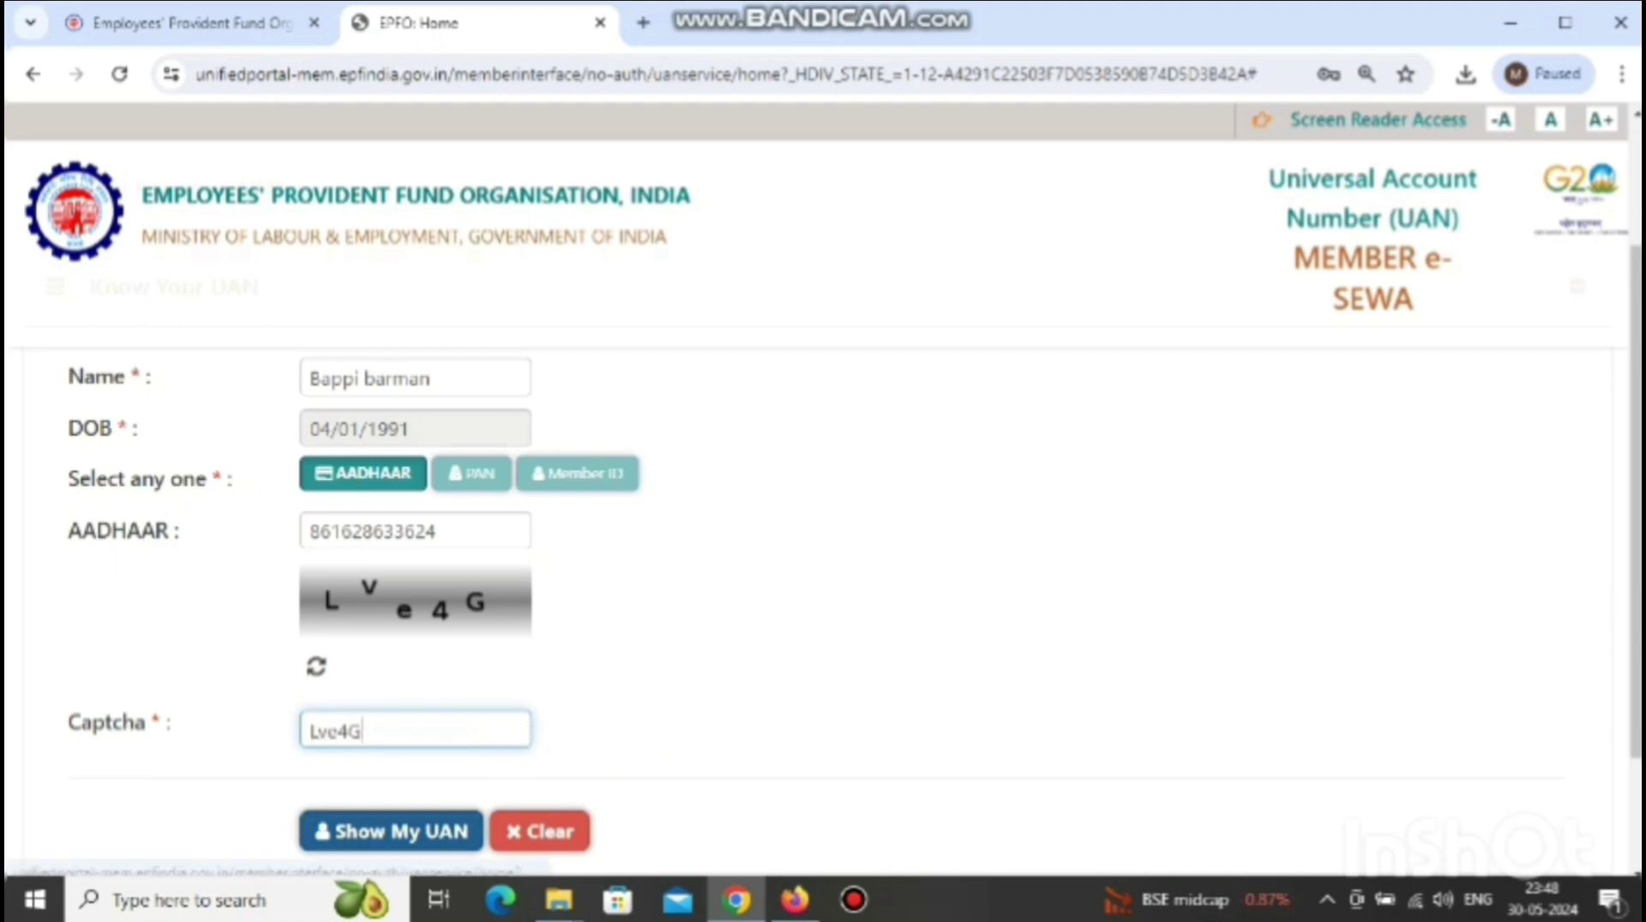
{"action": "left_click", "coordinate": [403, 830]}
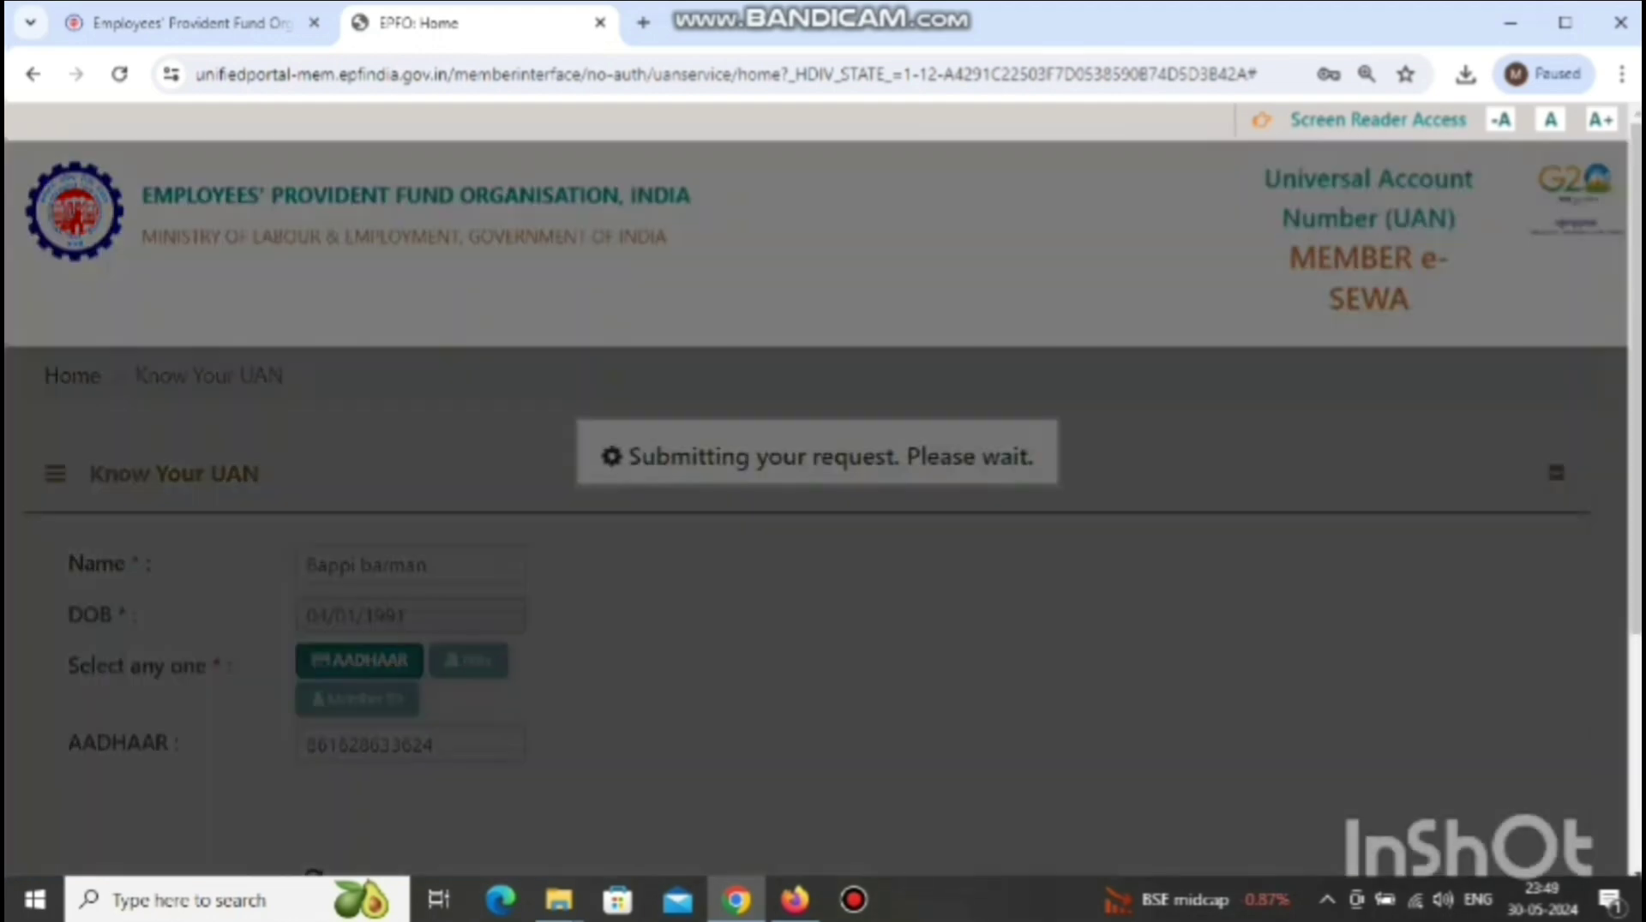